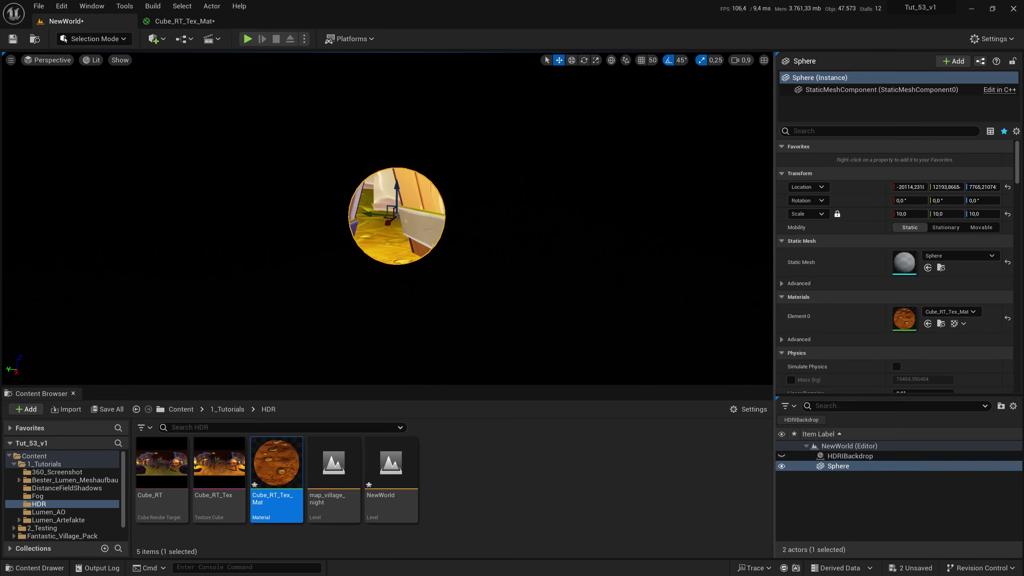
Step: Zoom the viewport camera forward through the scene to inspect the sphere
scroll(387, 218, "up", 2)
scroll(387, 218, "up", 2)
scroll(387, 218, "up", 3)
scroll(387, 218, "up", 4)
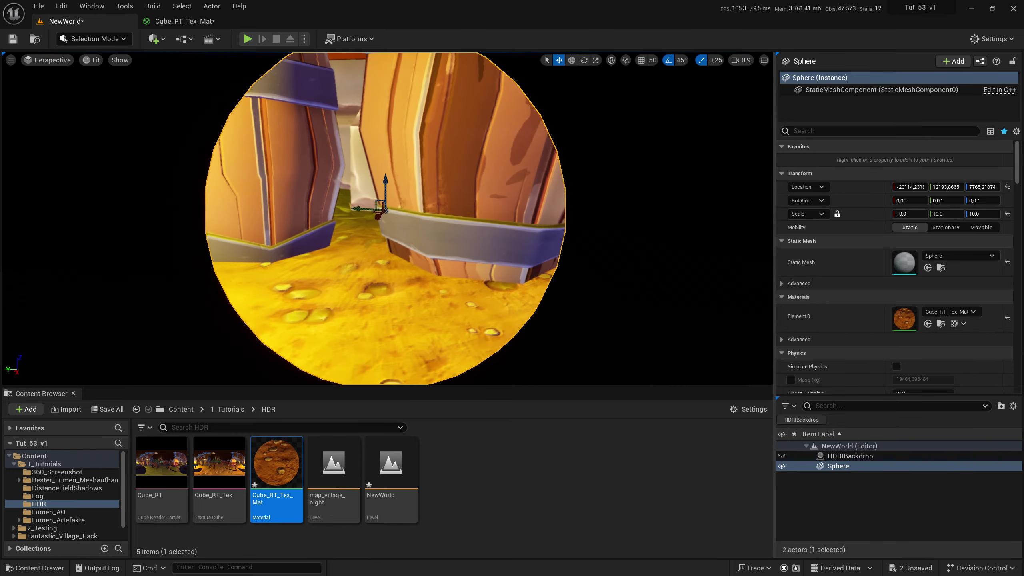
scroll(387, 218, "up", 3)
scroll(387, 218, "up", 2)
scroll(387, 218, "up", 3)
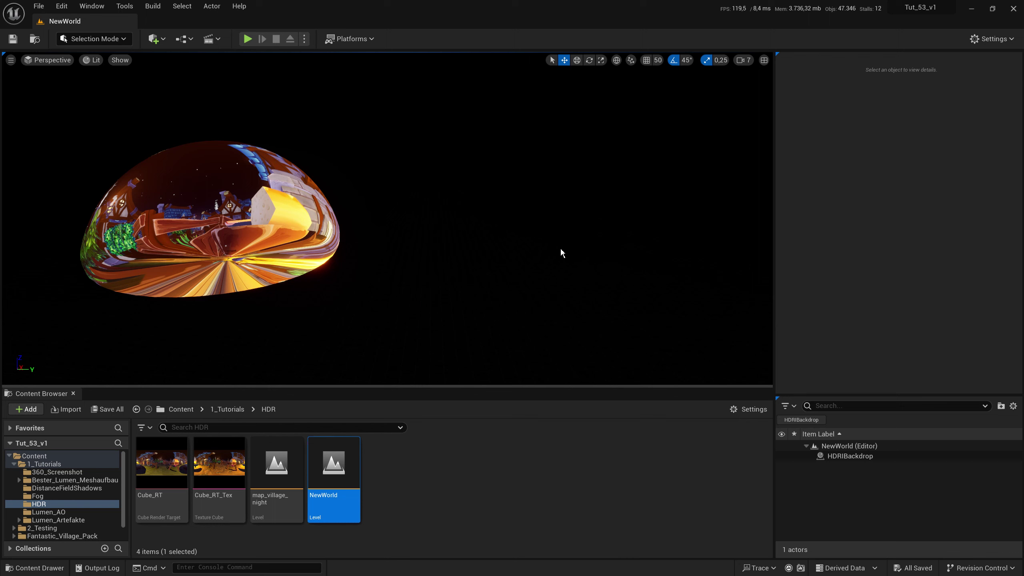
Step: Place a new sphere from Quick Add > Shapes and move it along its Y axis
scroll(561, 251, "up", 1)
scroll(559, 246, "up", 3)
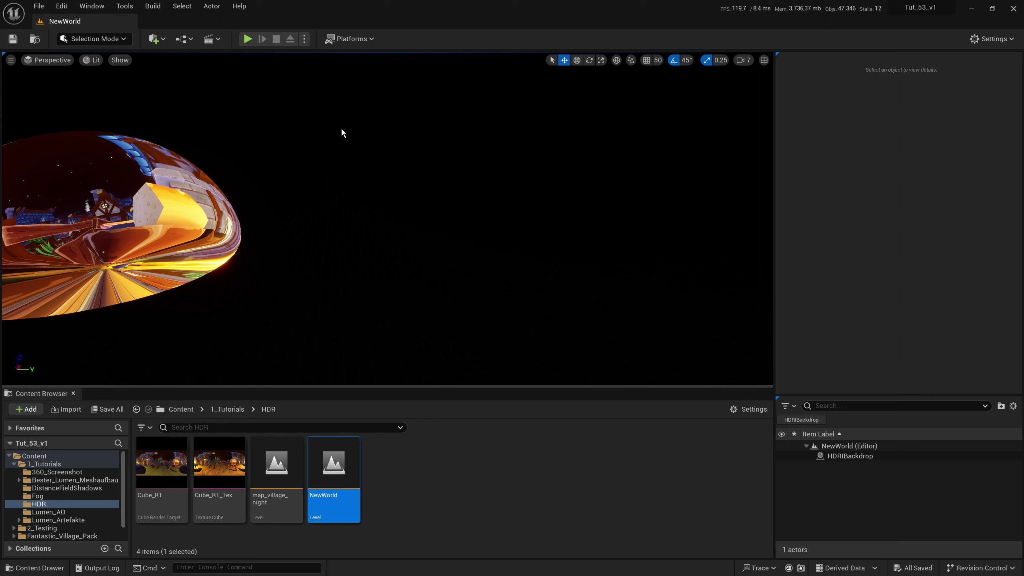
left_click(154, 40)
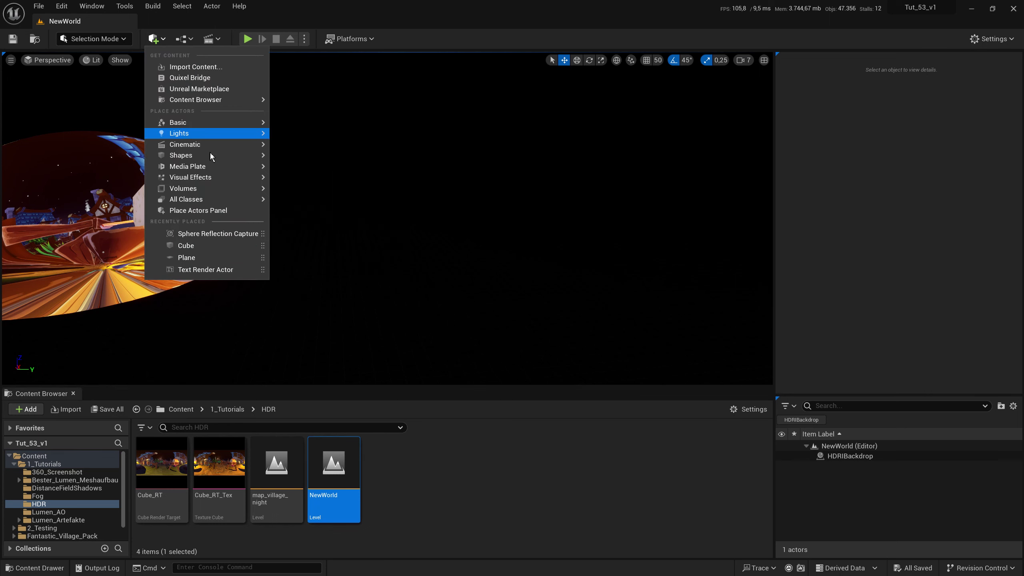
mouse_move(210, 155)
left_click(308, 172)
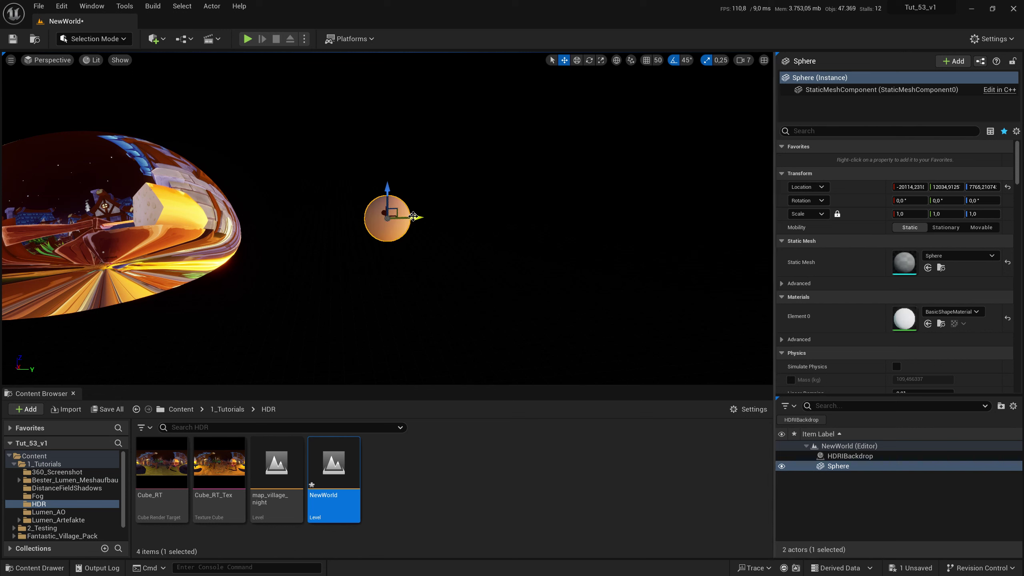
left_click_drag(413, 217, 484, 215)
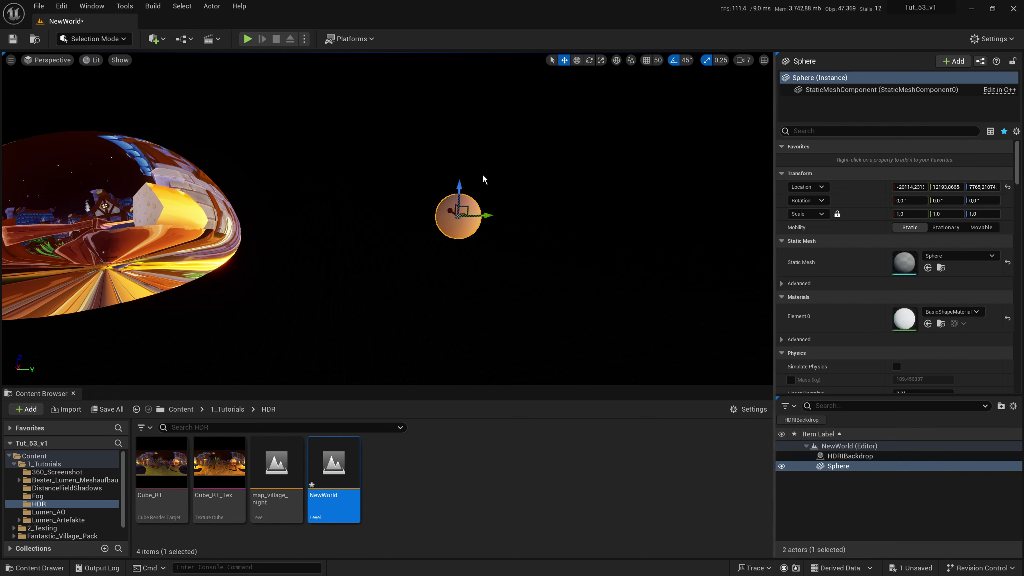
right_click_drag(482, 179, 537, 226)
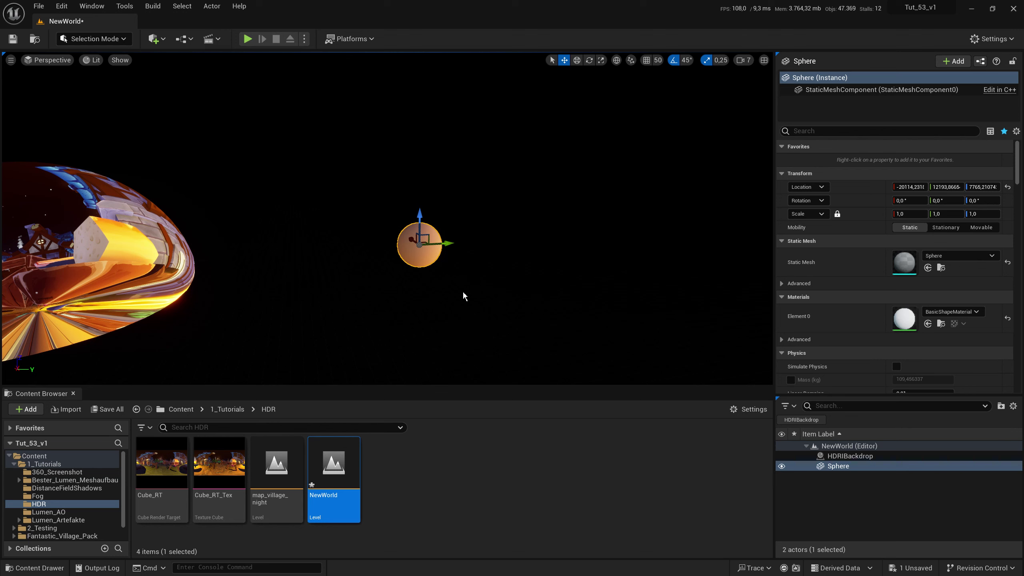
Step: Set the sphere's locked Scale to 5 on all axes
left_click(902, 214)
type("3")
key("Return")
type("5")
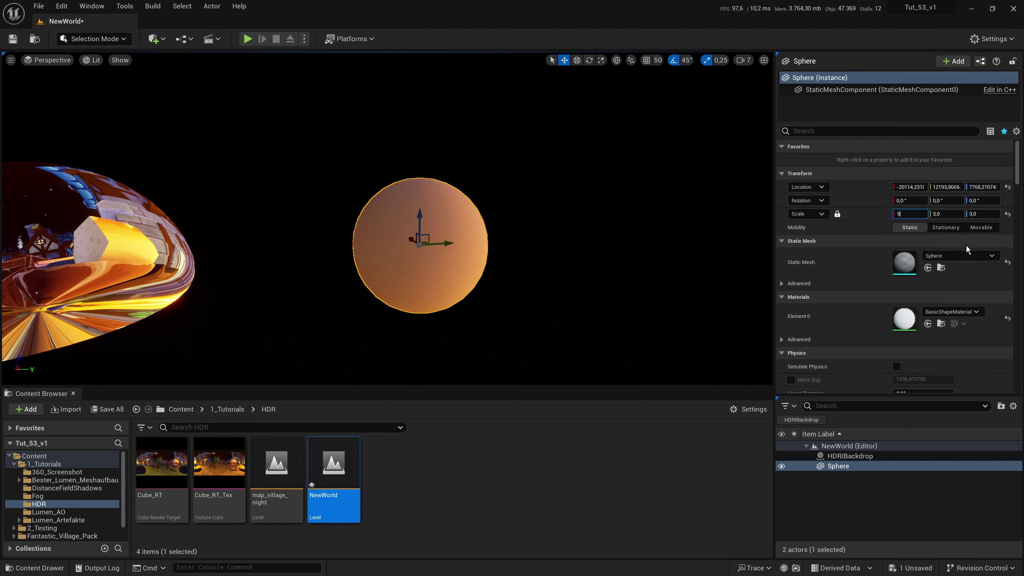
key("Return")
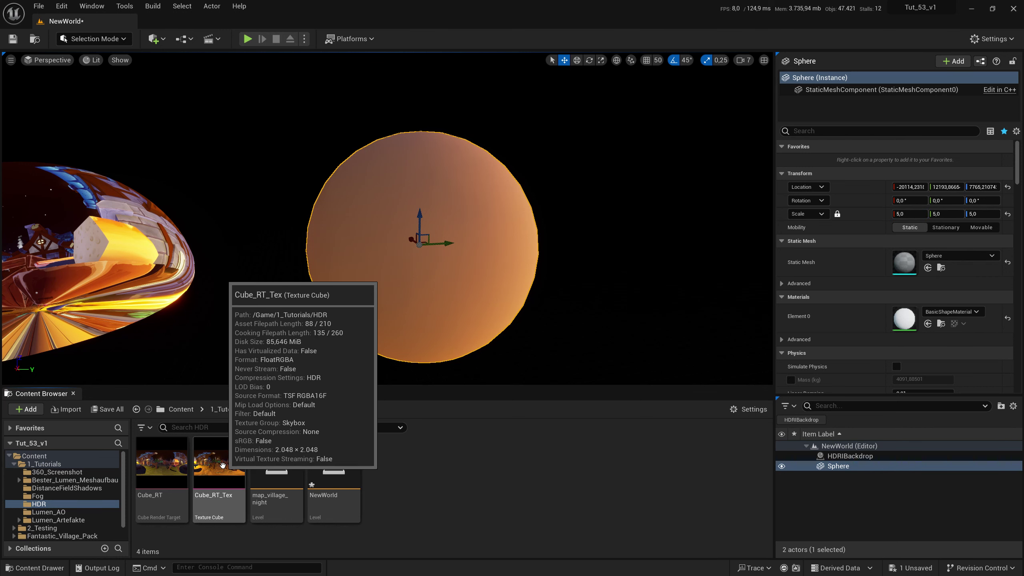
Step: Create the material Cube_RT_Tex_Mat from the Cube_RT_Tex texture and open it in the material editor
right_click(220, 466)
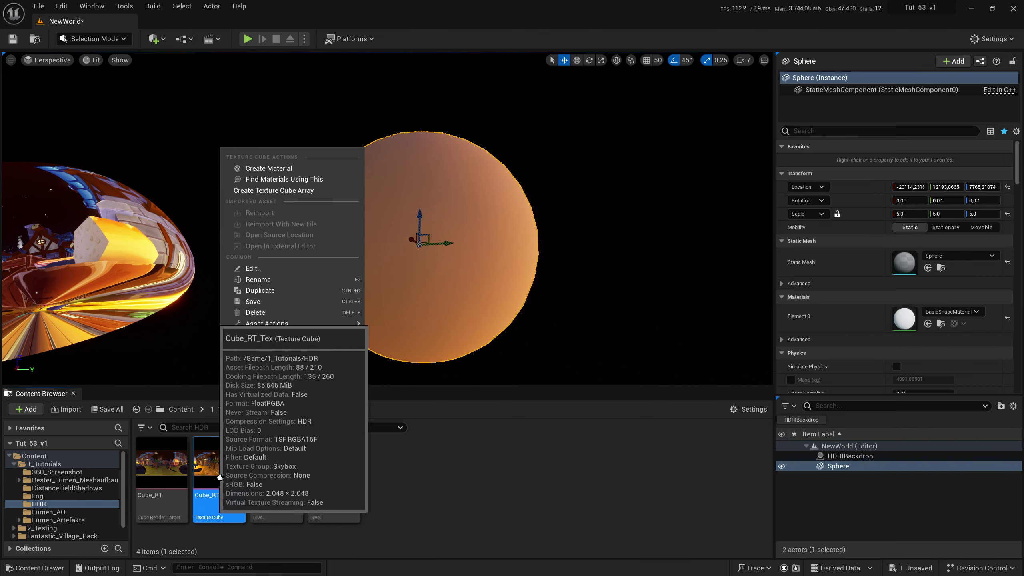
left_click(318, 169)
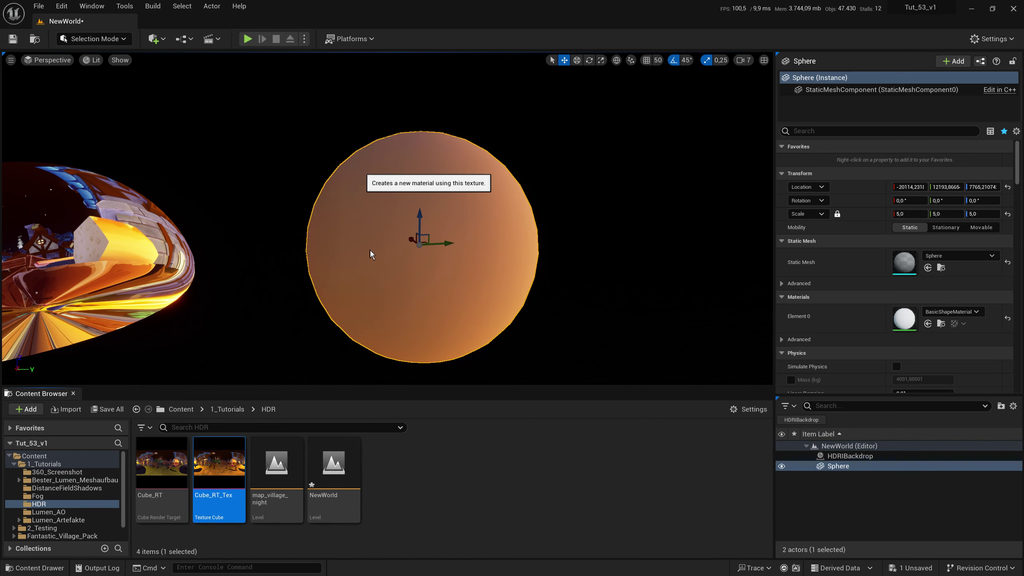
key("Return")
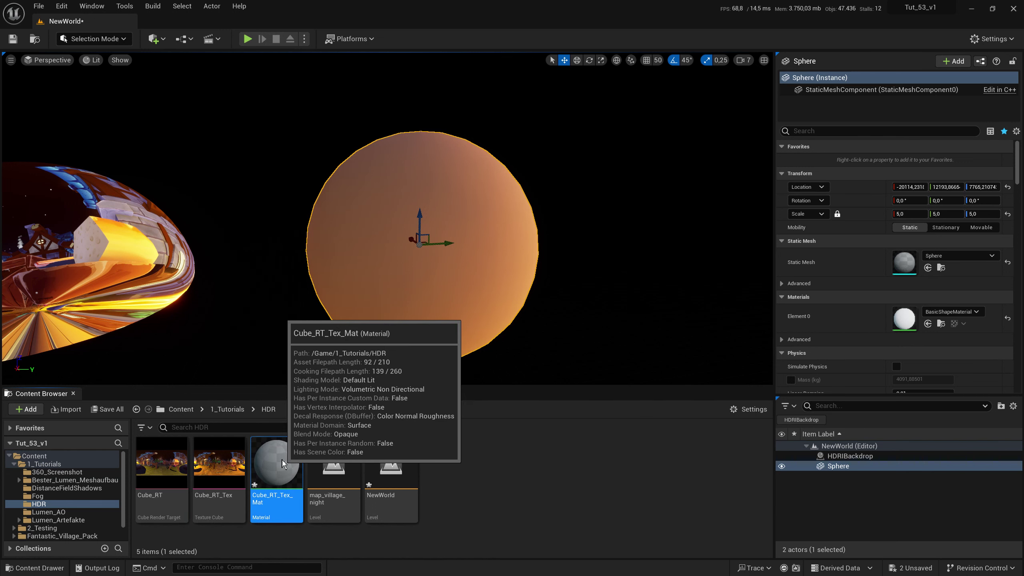
double_click(281, 459)
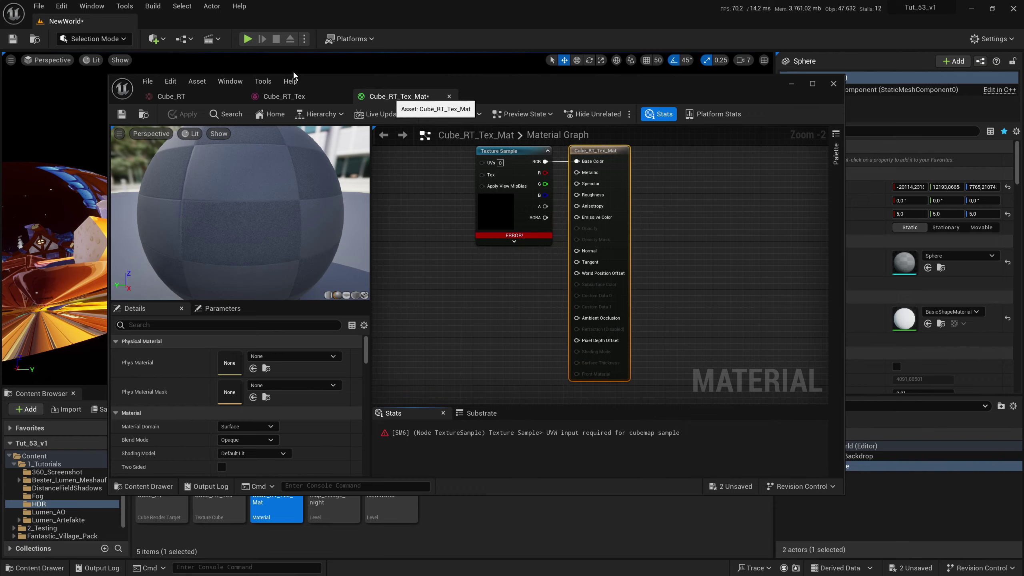
left_click_drag(356, 97, 177, 21)
left_click(791, 85)
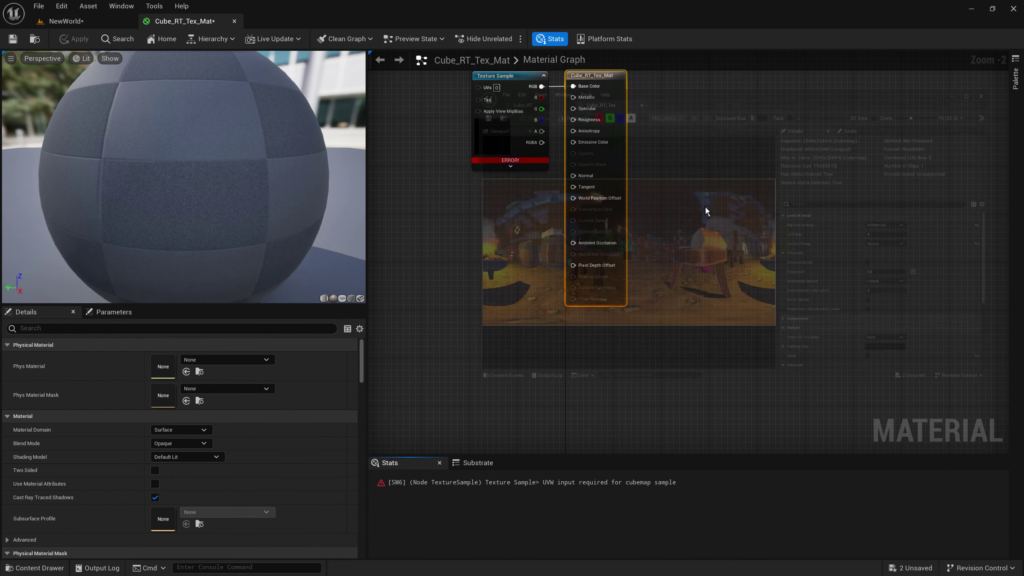
Step: Set the material's shading model to Unlit and wire Texture Sample RGB into Emissive Color
scroll(562, 293, "up", 2)
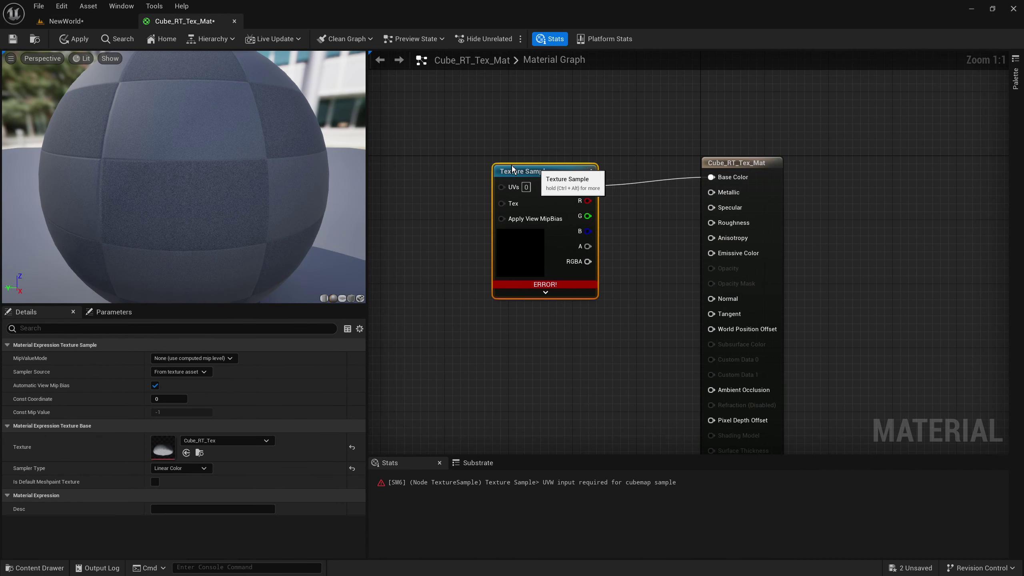
left_click_drag(615, 178, 483, 178)
left_click_drag(653, 105, 875, 238)
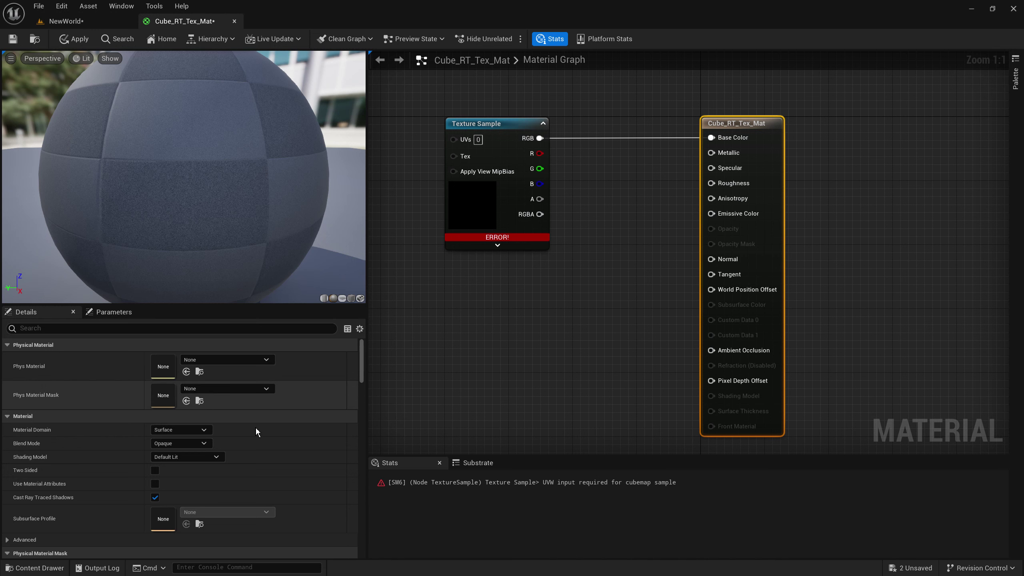
left_click(187, 457)
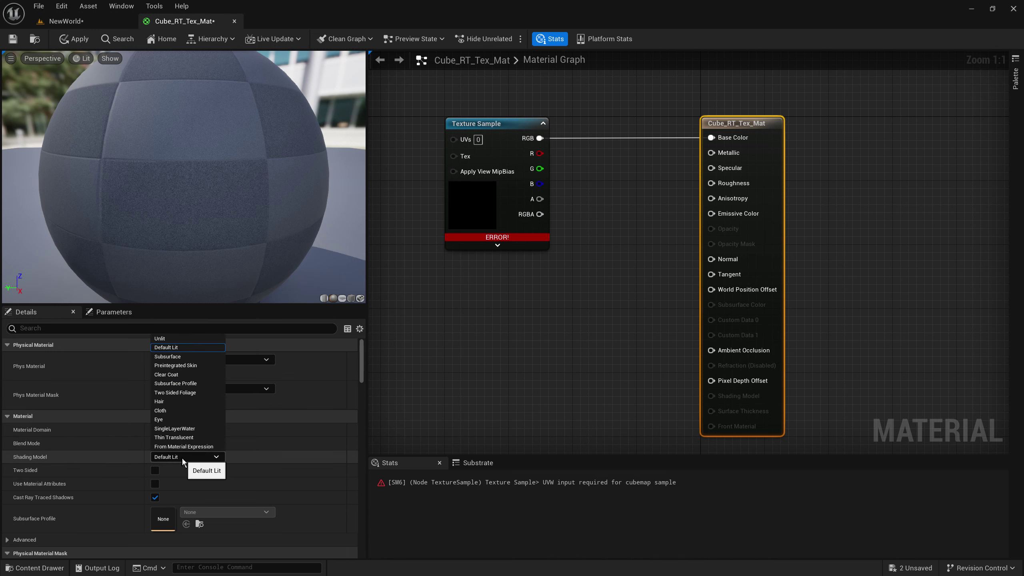
left_click(177, 336)
right_click_drag(605, 309, 611, 313)
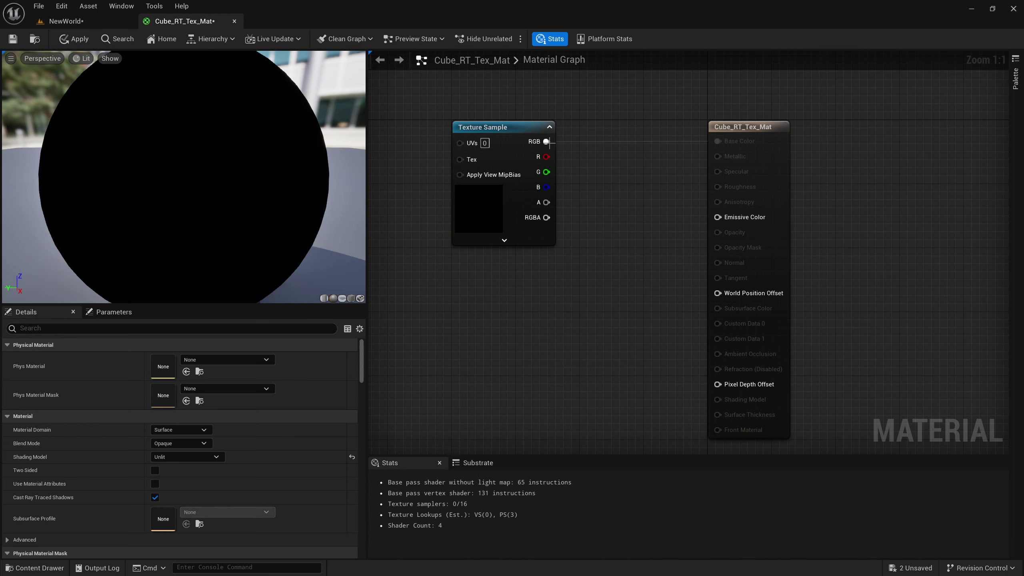
left_click_drag(546, 141, 718, 217)
left_click_drag(503, 128, 503, 190)
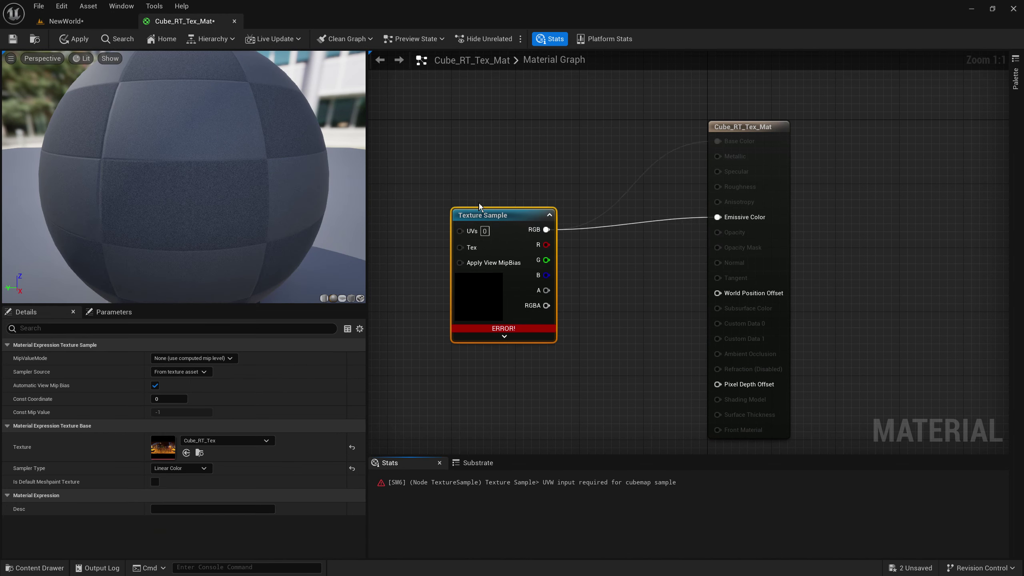
mouse_move(419, 149)
right_mouse_down()
mouse_move(624, 136)
mouse_move(627, 145)
right_mouse_up()
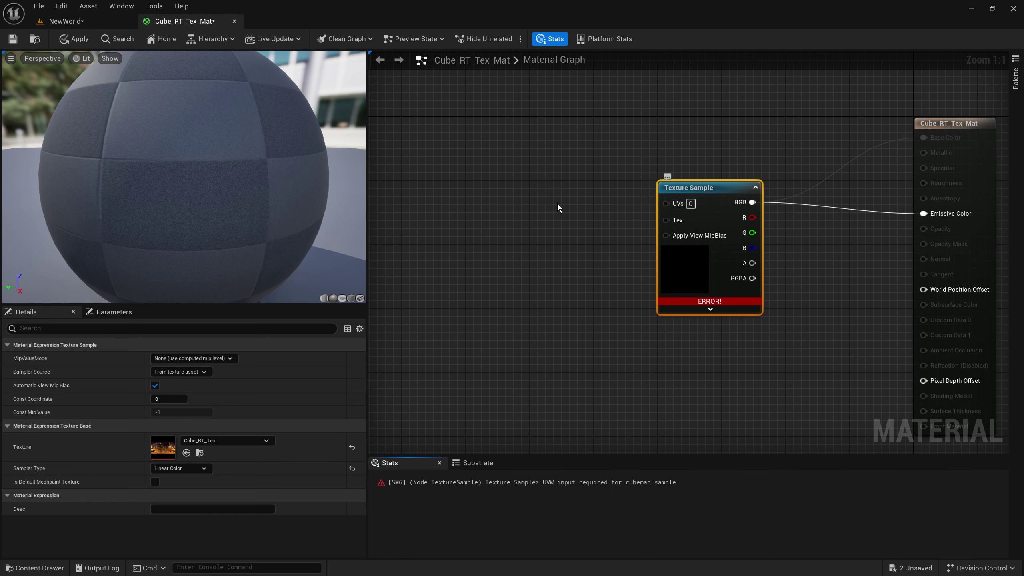
Step: Add a TextureCoordinate node to the Texture Sample UVs, then delete it again
right_click_drag(534, 231, 542, 242)
right_click(535, 214)
key("Escape")
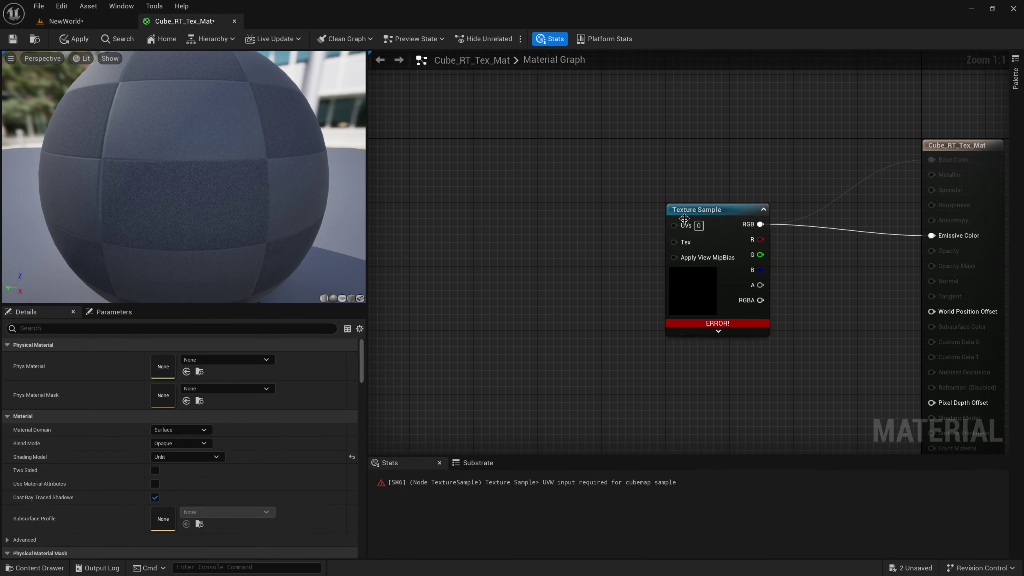
right_click(514, 229)
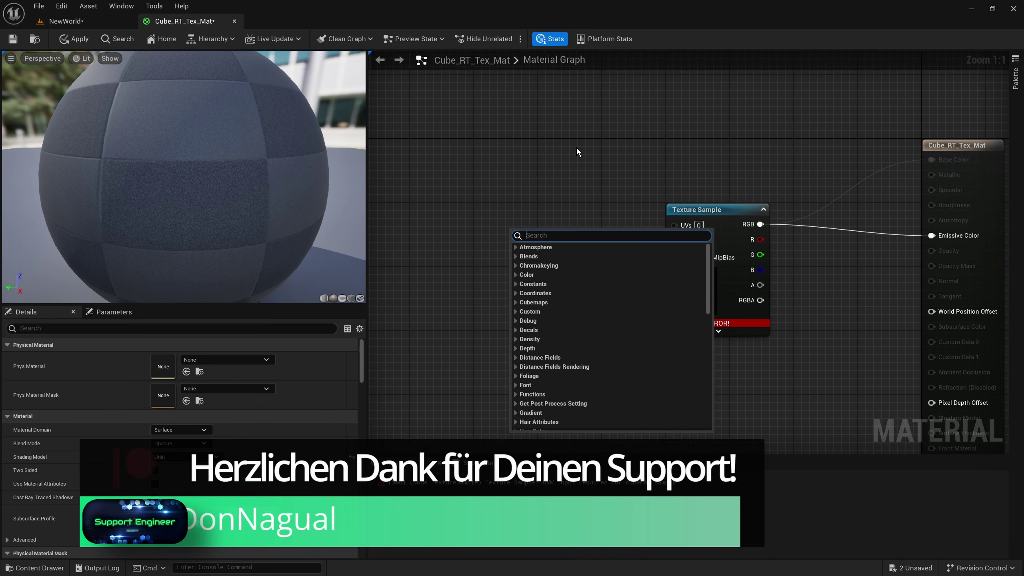
type("tex coo")
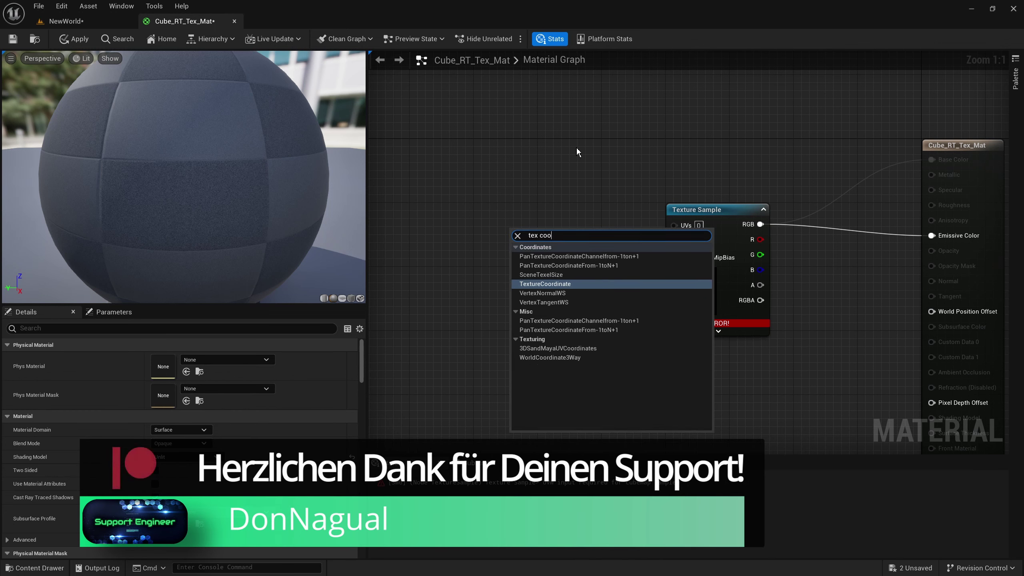
key("Return")
left_click_drag(595, 249, 673, 225)
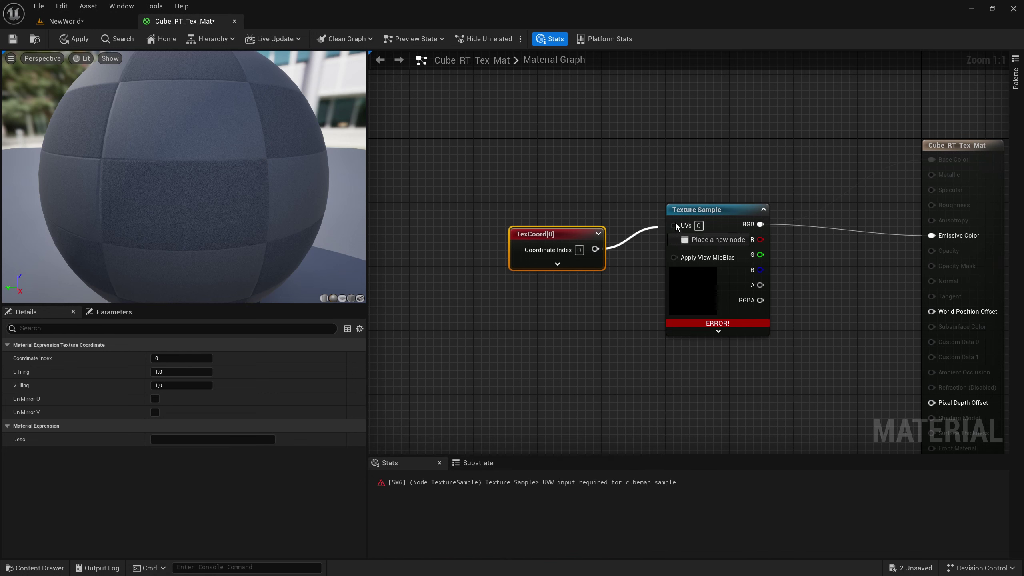
left_click(557, 264)
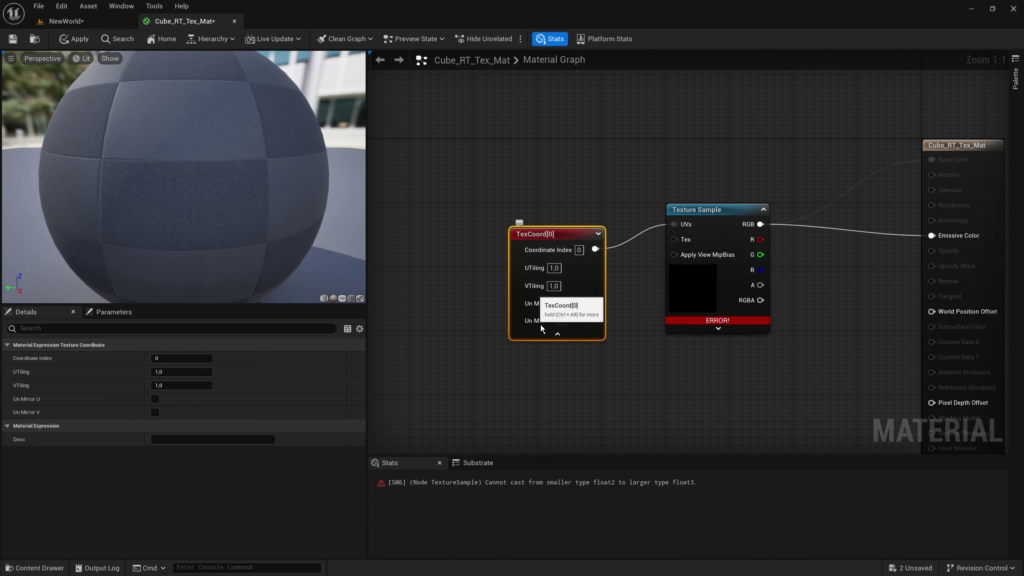
key("Delete")
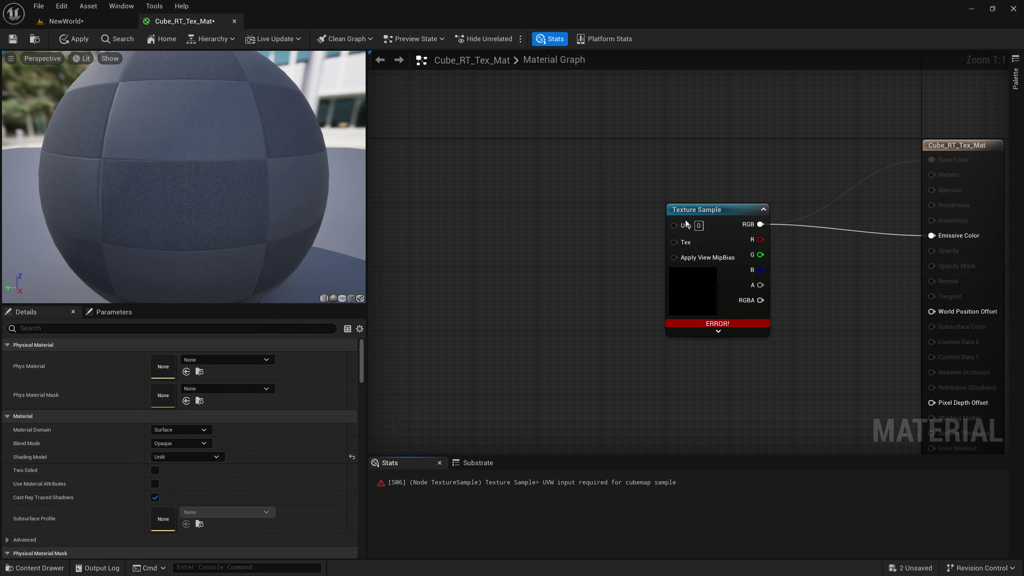
Step: Drive the Texture Sample UVs with a Reflection Vector node and apply the material
right_click_drag(607, 240, 629, 270)
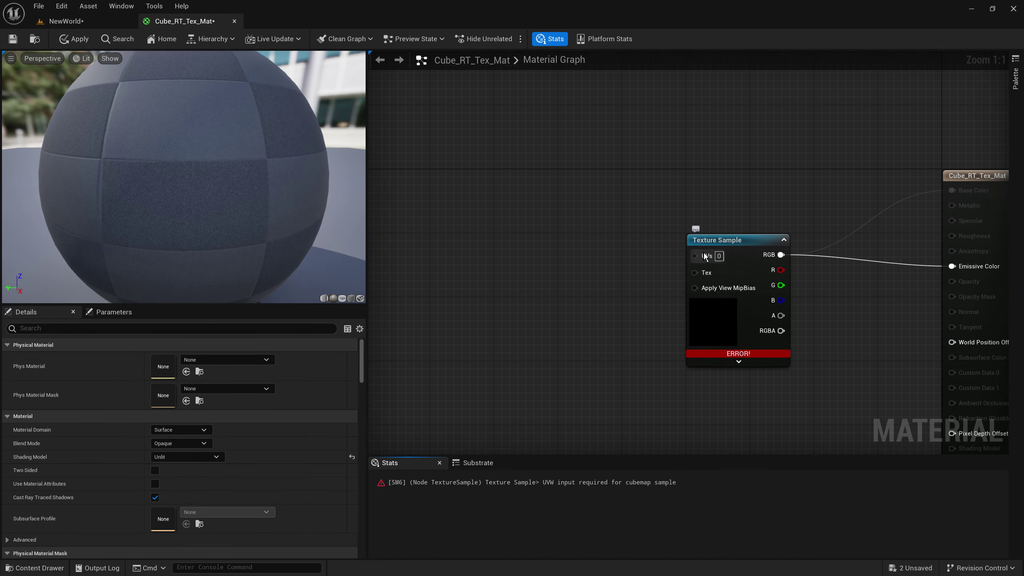
left_click_drag(704, 255, 597, 241)
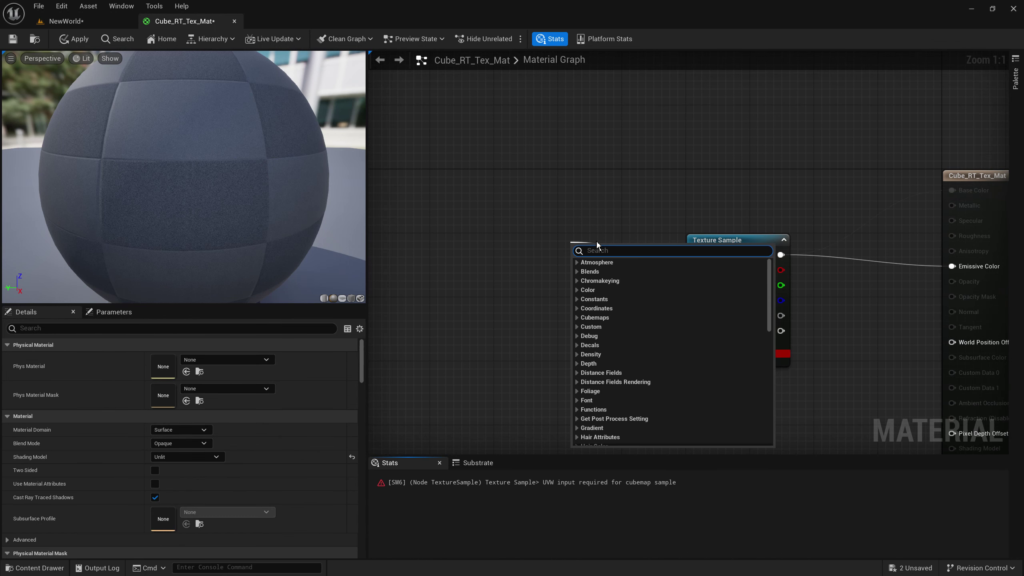
type("reflec")
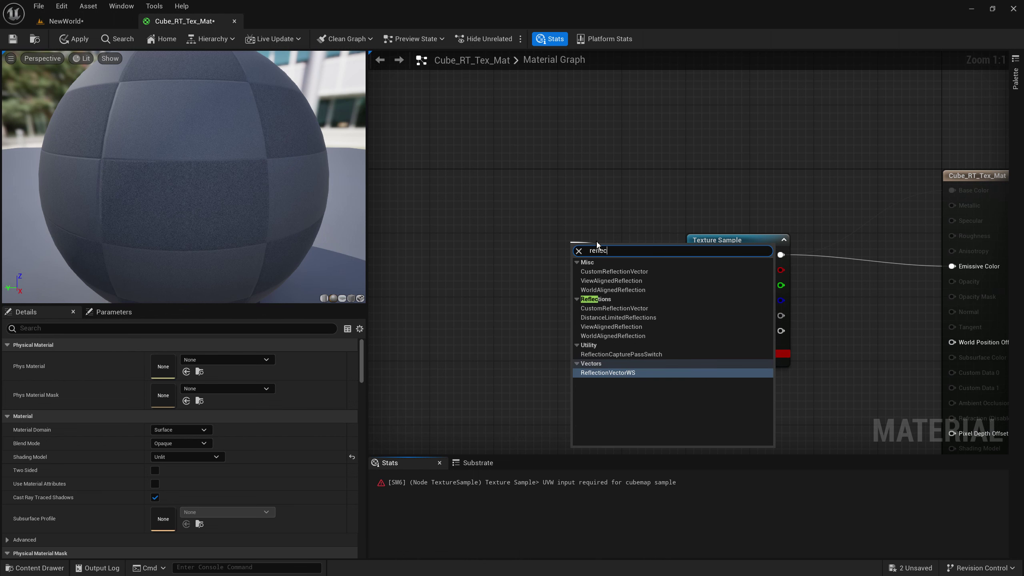
key("Return")
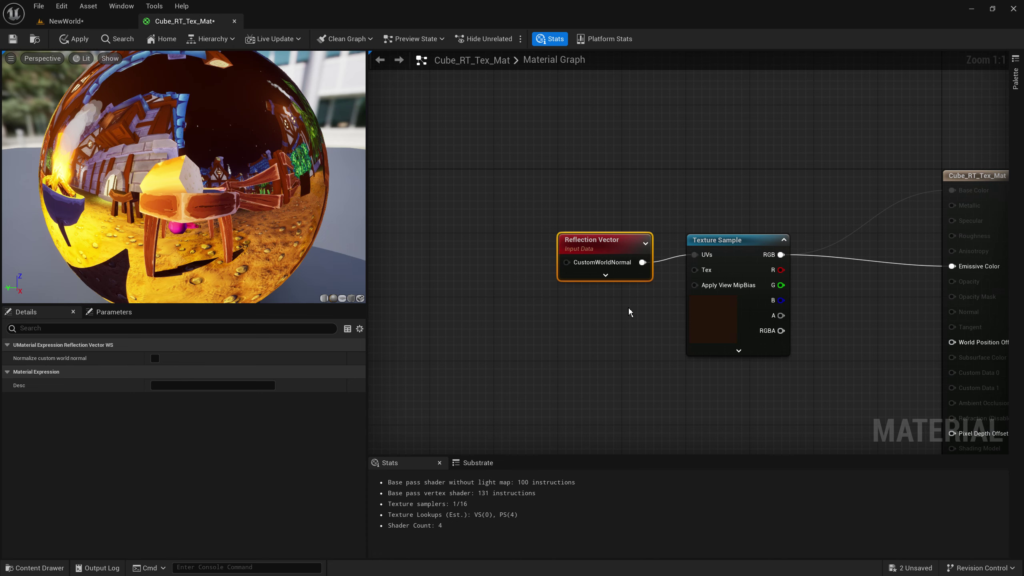
right_click_drag(630, 311, 570, 291)
left_click(887, 278)
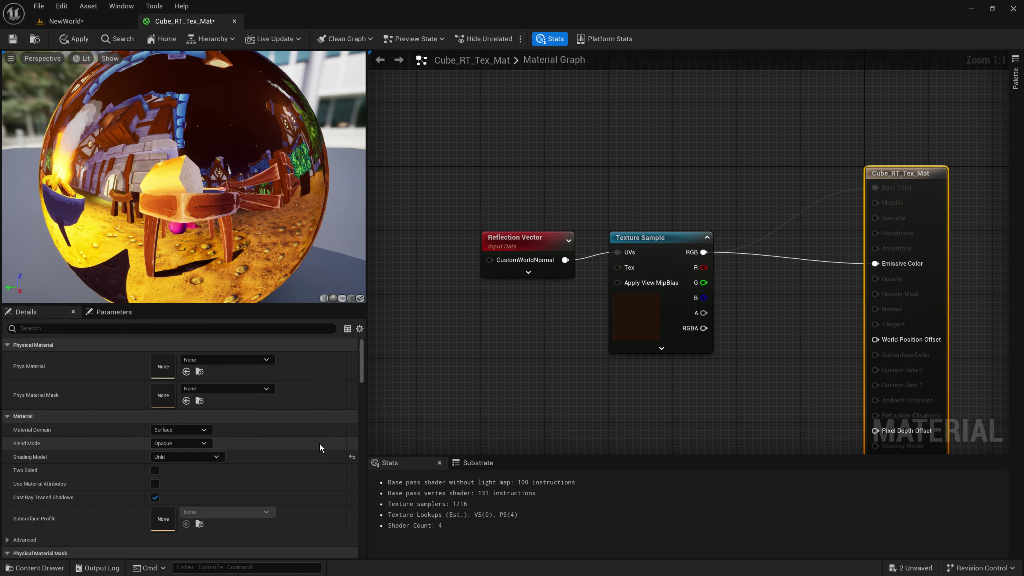
scroll(296, 451, "down", 2)
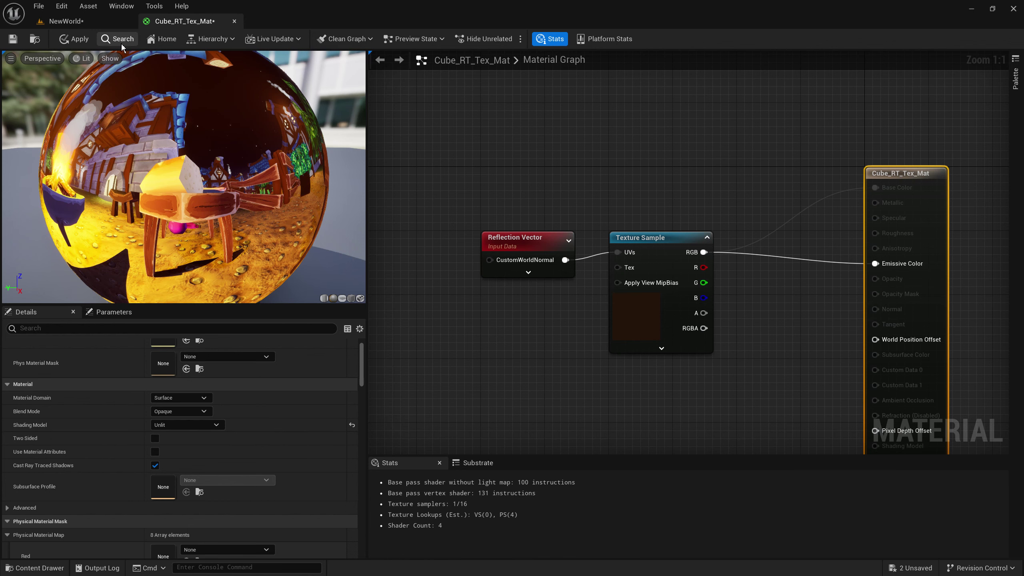
left_click(73, 39)
Step: Assign Cube_RT_Tex_Mat to the sphere in NewWorld and fly through it to view the reflected village
left_click(87, 20)
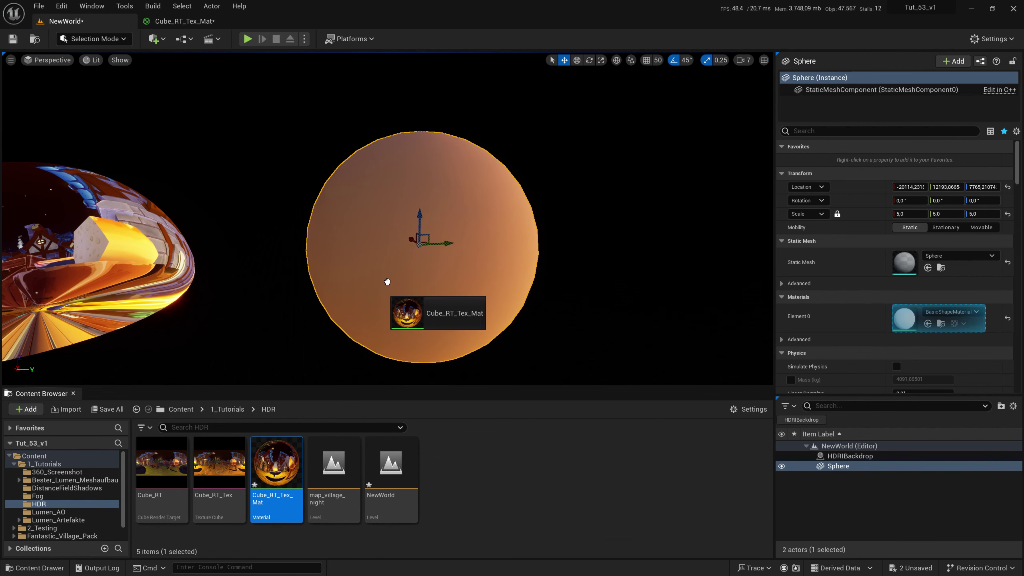
left_click_drag(276, 464, 469, 308)
scroll(387, 221, "down", 5)
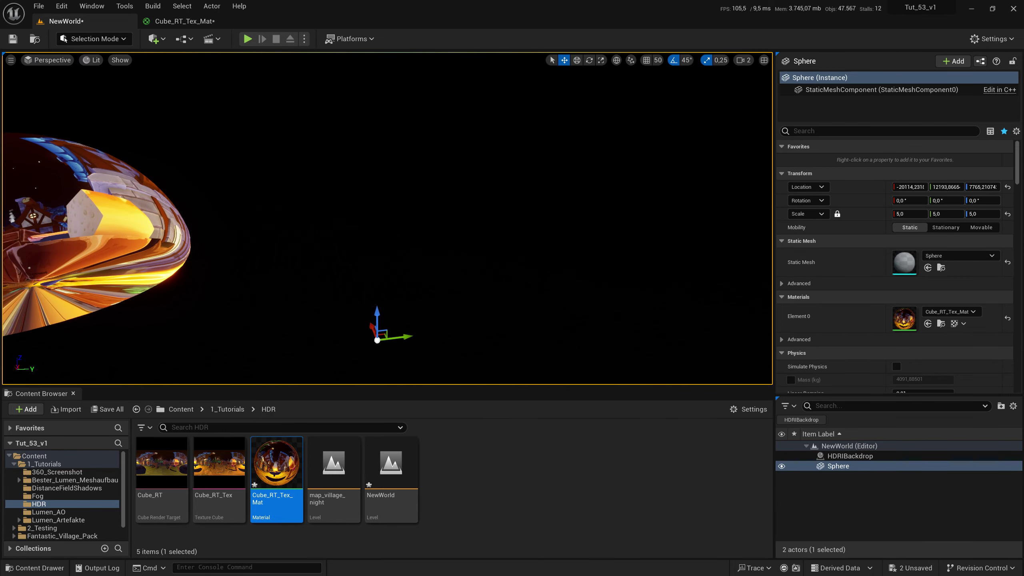
right_click_drag(387, 222, 524, 226)
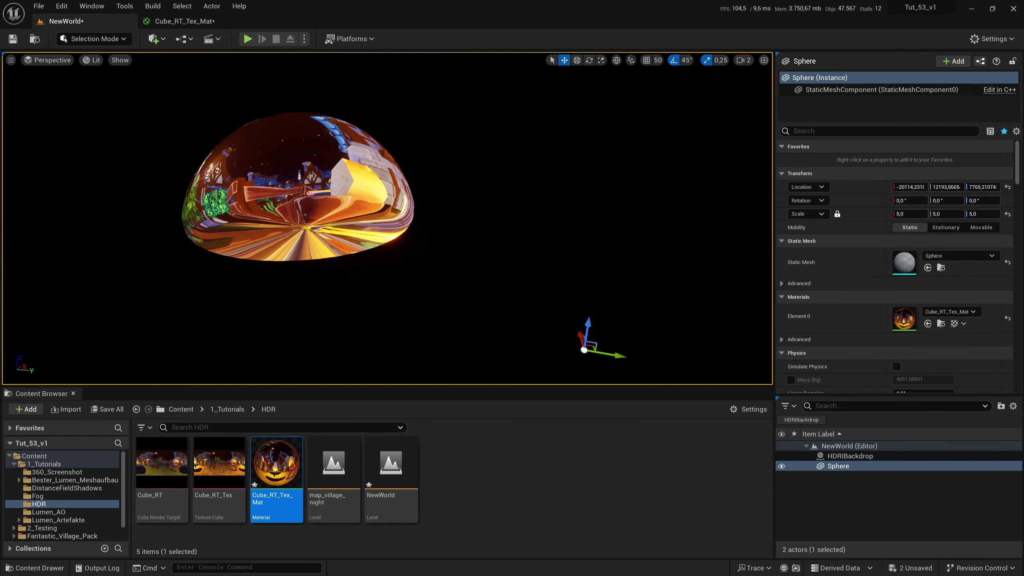
Step: Enable Two Sided on Cube_RT_Tex_Mat, apply it, and return to the NewWorld level
double_click(276, 468)
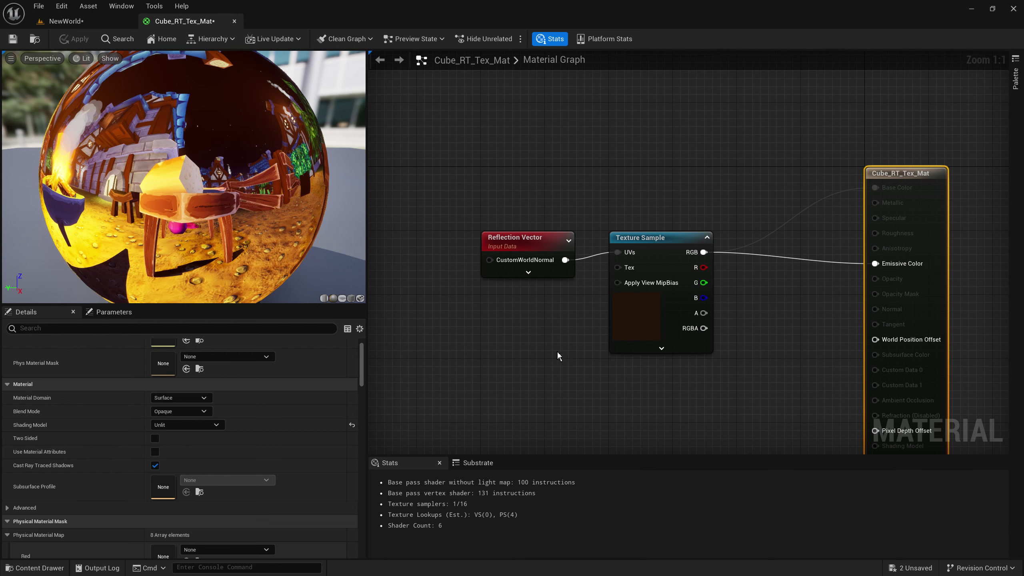
left_click(154, 438)
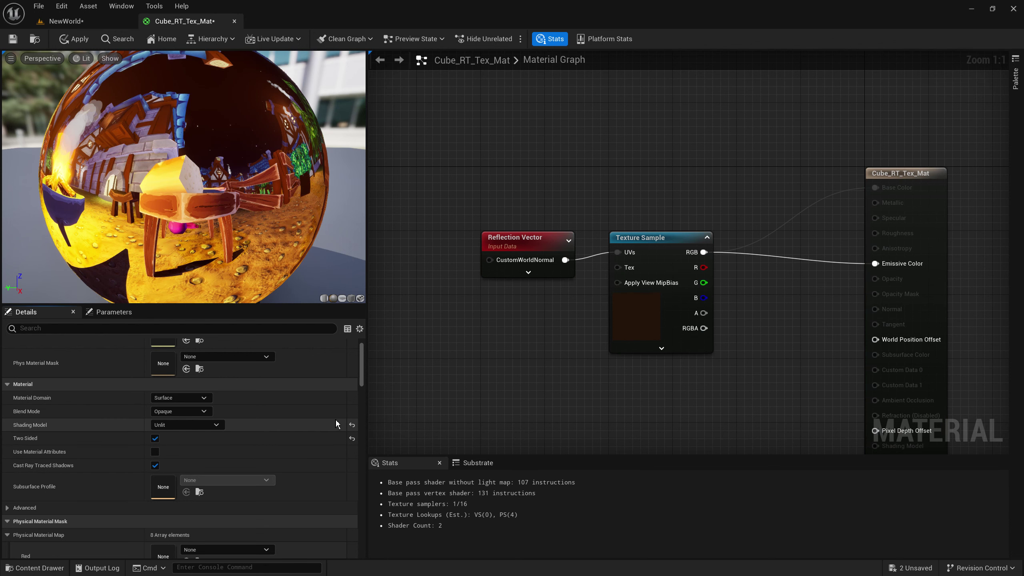
left_click(74, 39)
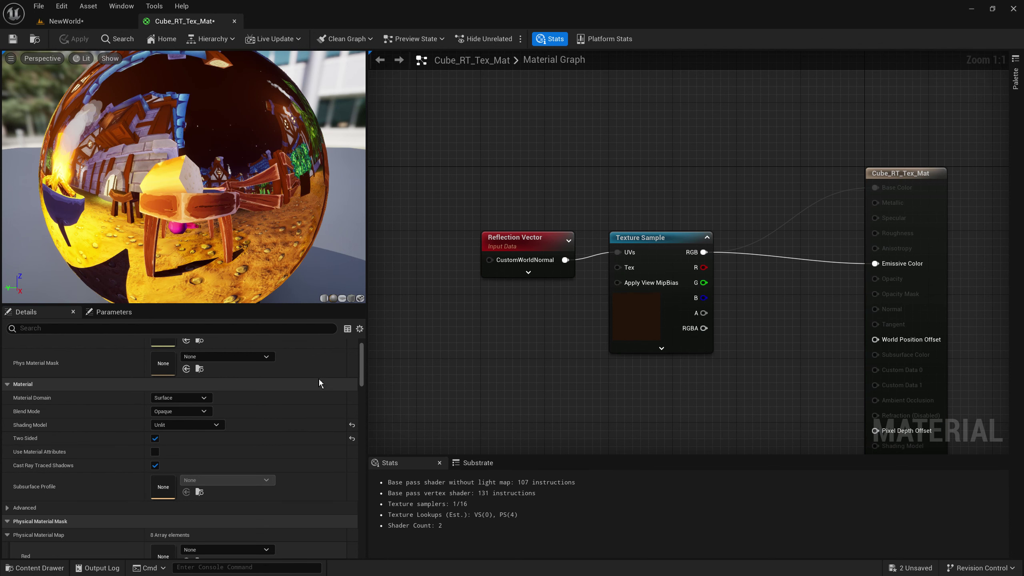
scroll(195, 407, "down", 1)
scroll(198, 407, "up", 1)
scroll(224, 424, "up", 2)
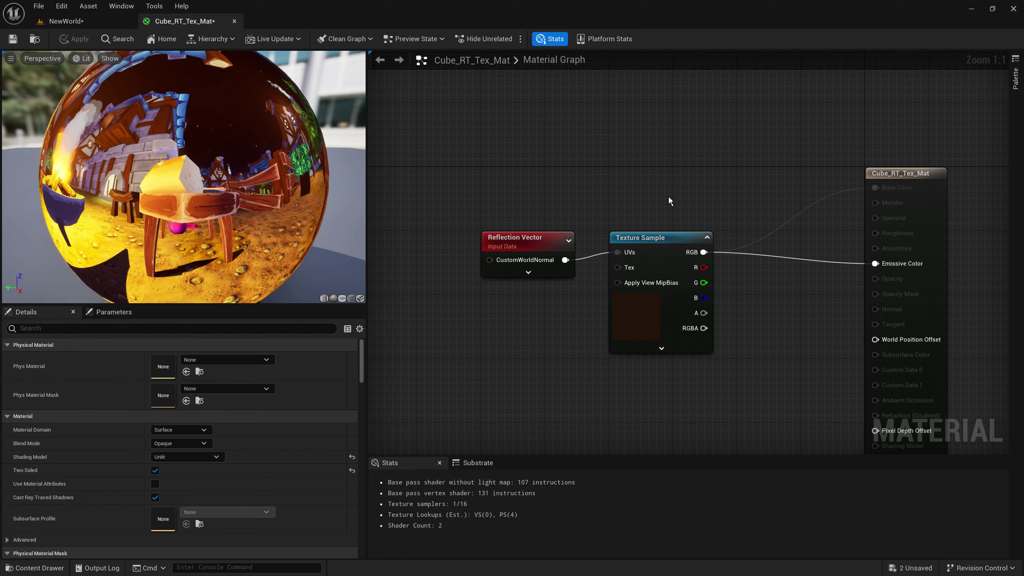
left_click_drag(468, 155, 759, 389)
left_click(555, 343)
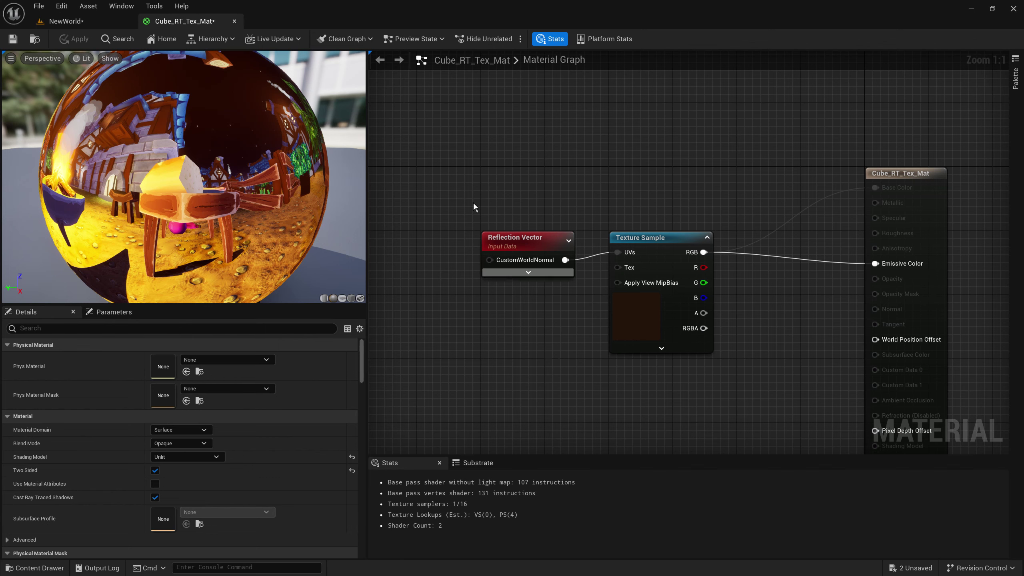
left_click(95, 22)
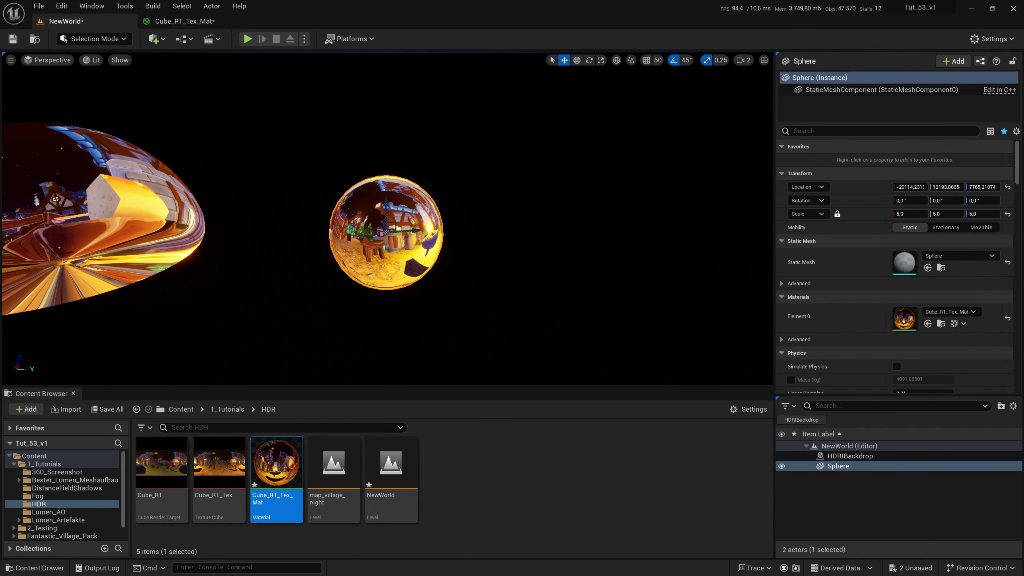
Step: Fly inside the huge sphere and turn the camera to view the reflected village around it
scroll(386, 232, "up", 2)
scroll(386, 232, "up", 3)
scroll(386, 232, "up", 3)
scroll(387, 232, "up", 3)
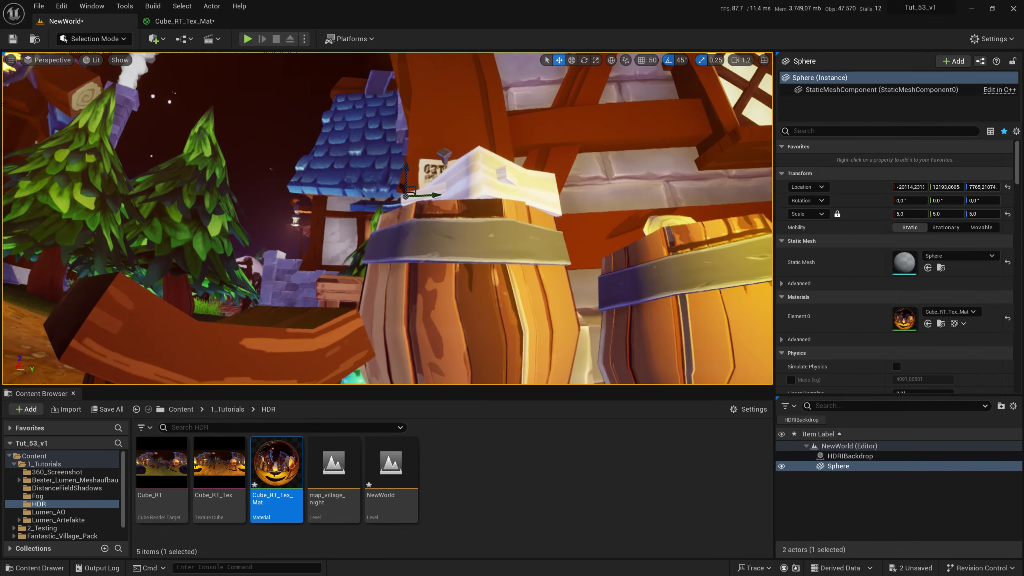
mouse_move(387, 218)
right_mouse_down()
mouse_move(427, 186)
mouse_move(475, 210)
mouse_move(504, 189)
right_mouse_up()
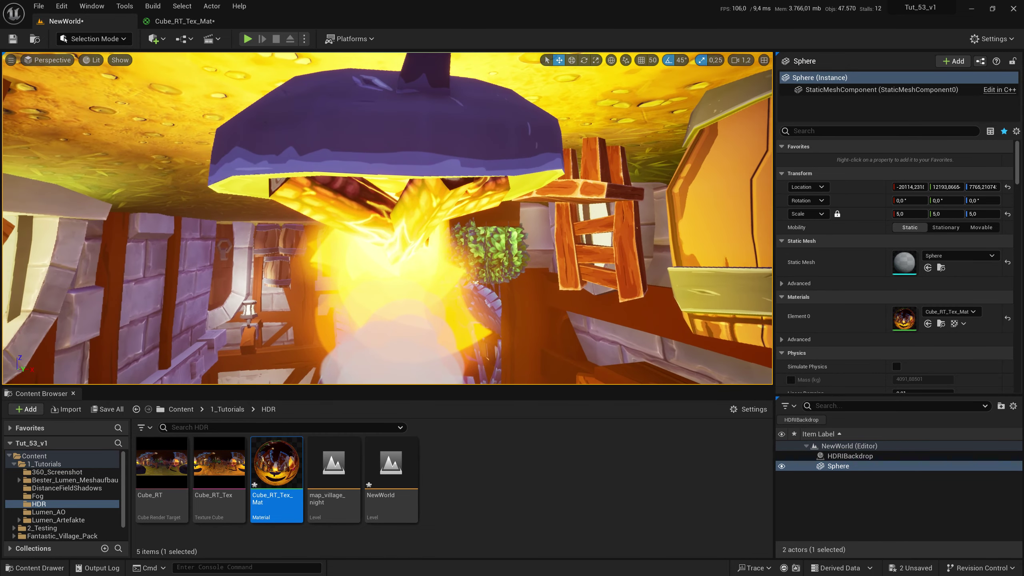
right_click_drag(419, 247, 519, 250)
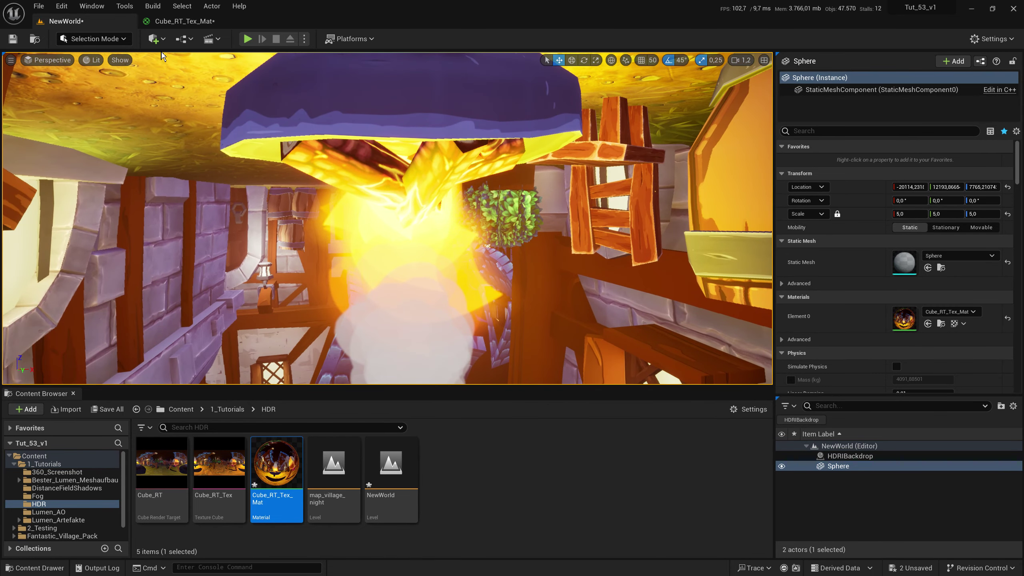
Step: Wire a 0,0,0 Constant3Vector into the Reflection Vector's CustomWorldNormal and apply the material
left_click(161, 21)
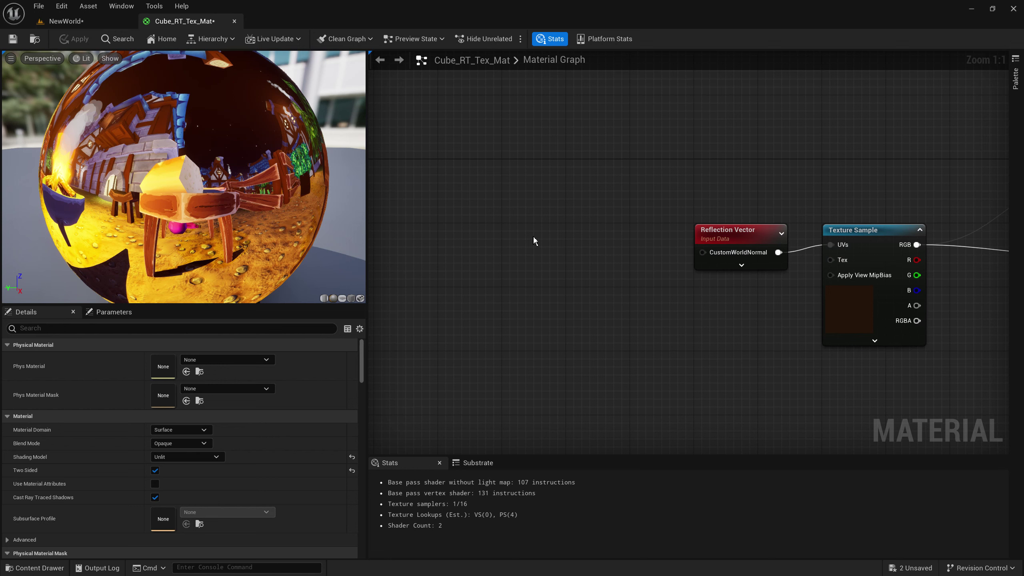
left_click(543, 223)
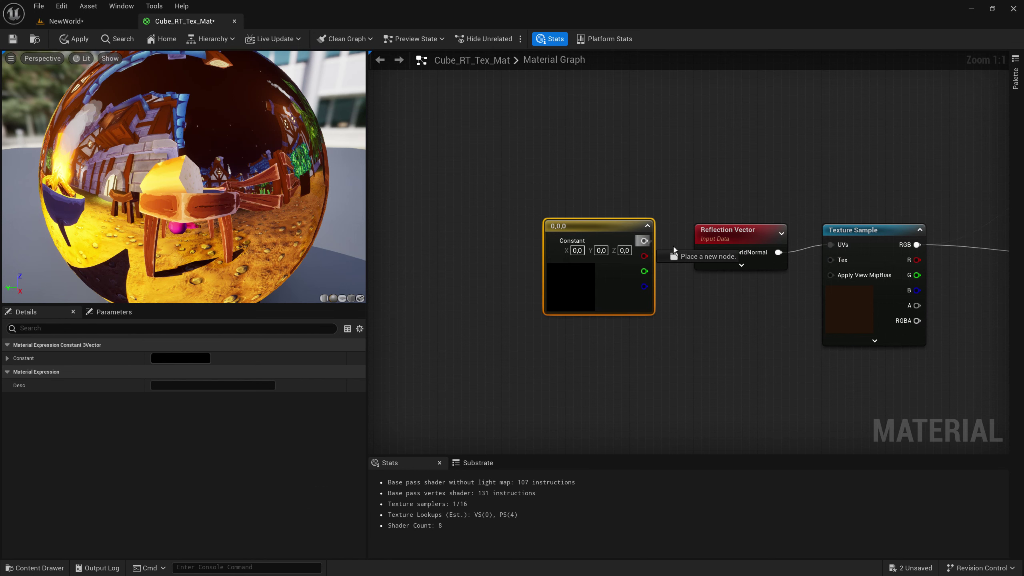
left_click_drag(673, 249, 702, 252)
left_click_drag(576, 227, 574, 239)
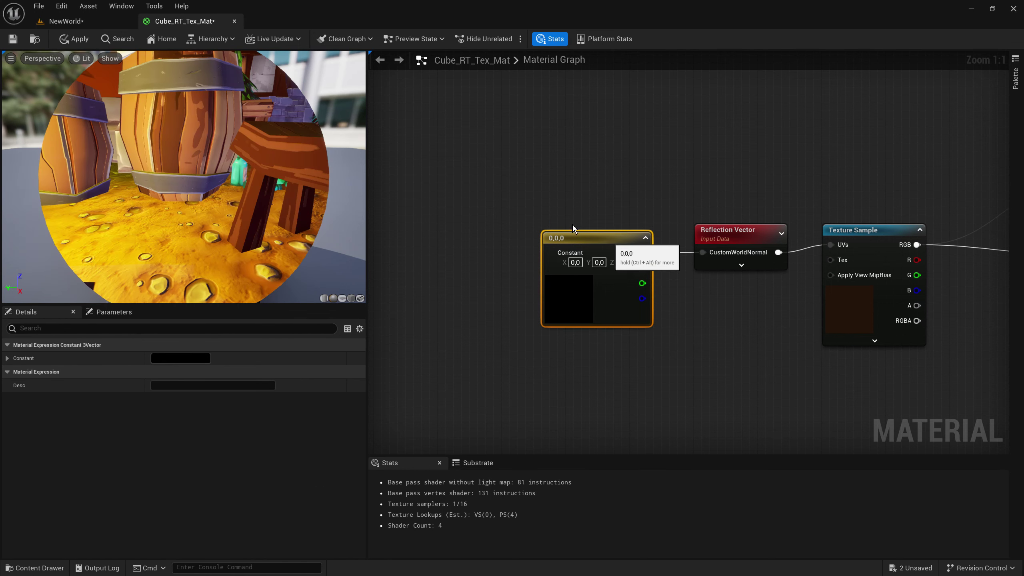
left_click(74, 38)
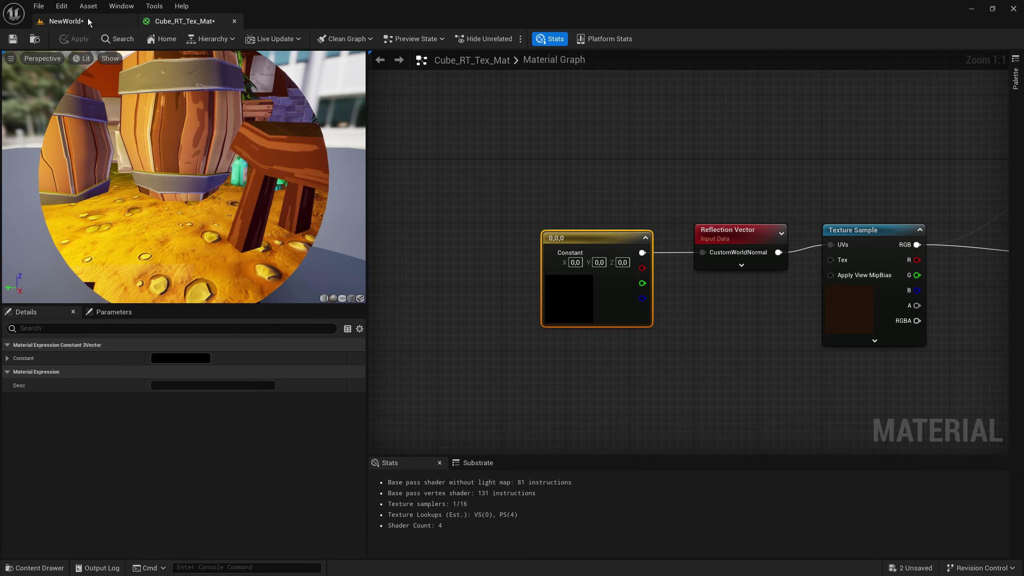
left_click(90, 22)
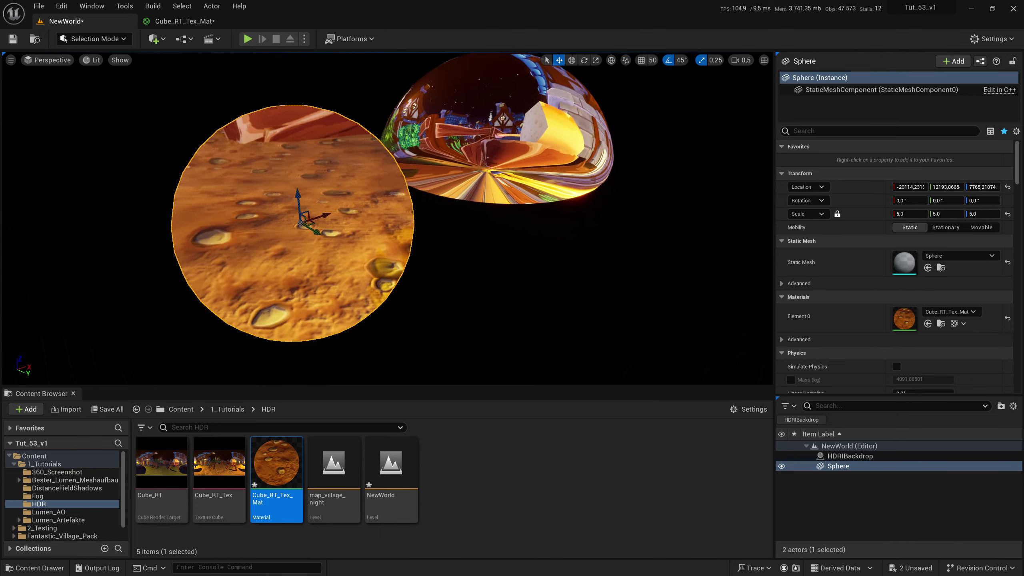
scroll(387, 218, "down", 3)
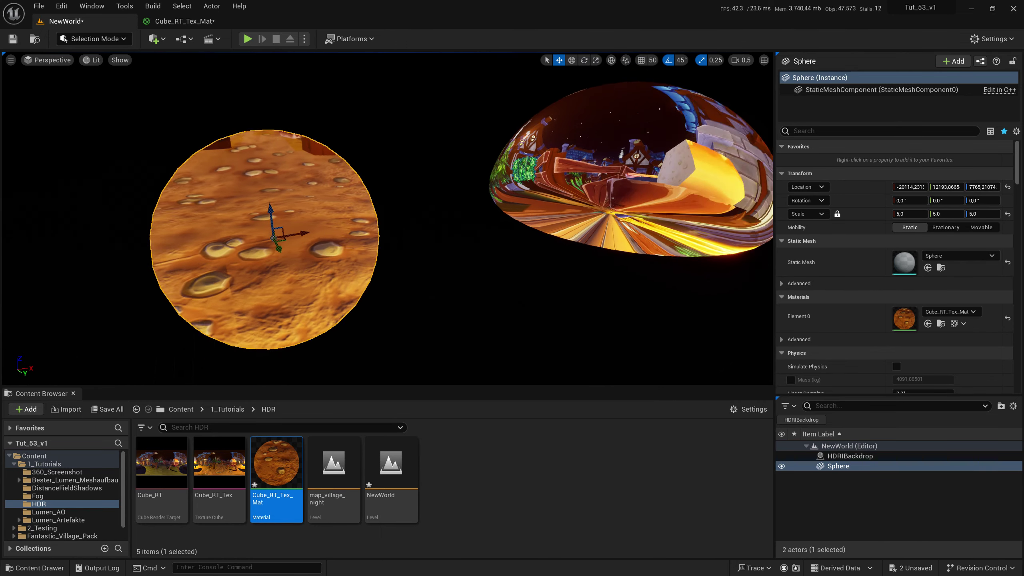
scroll(388, 218, "up", 3)
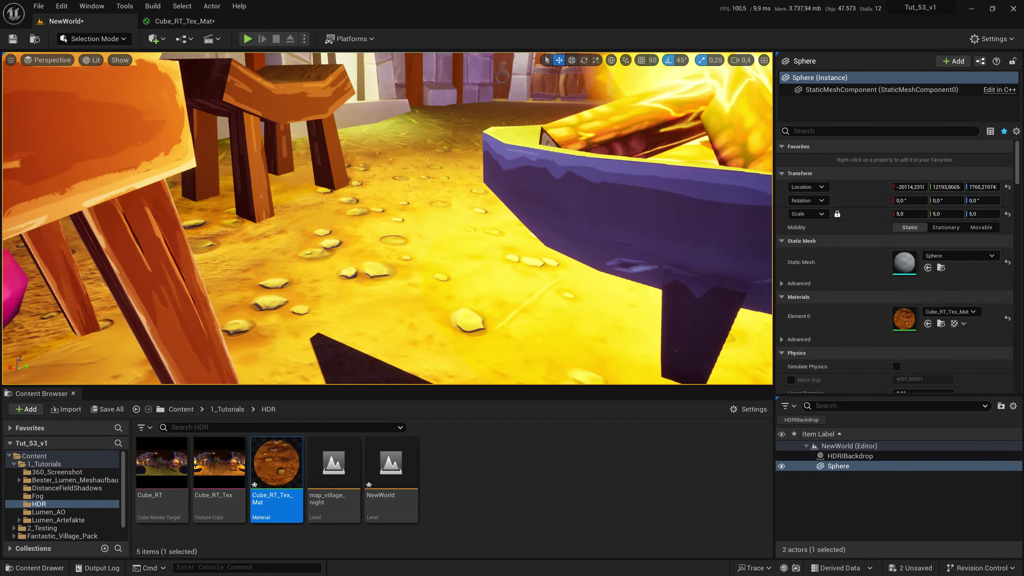
key("f")
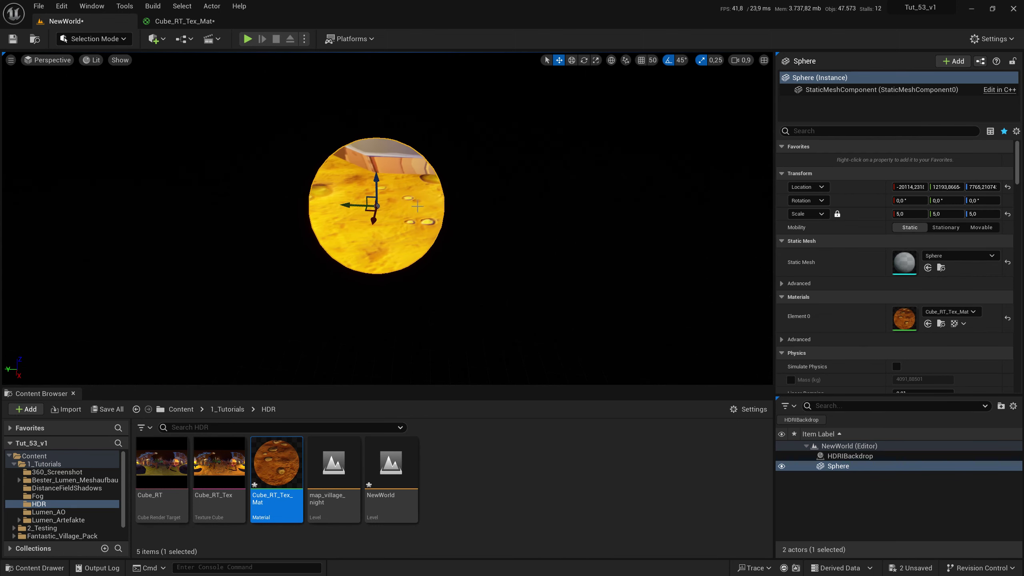
right_click_drag(450, 242, 483, 209)
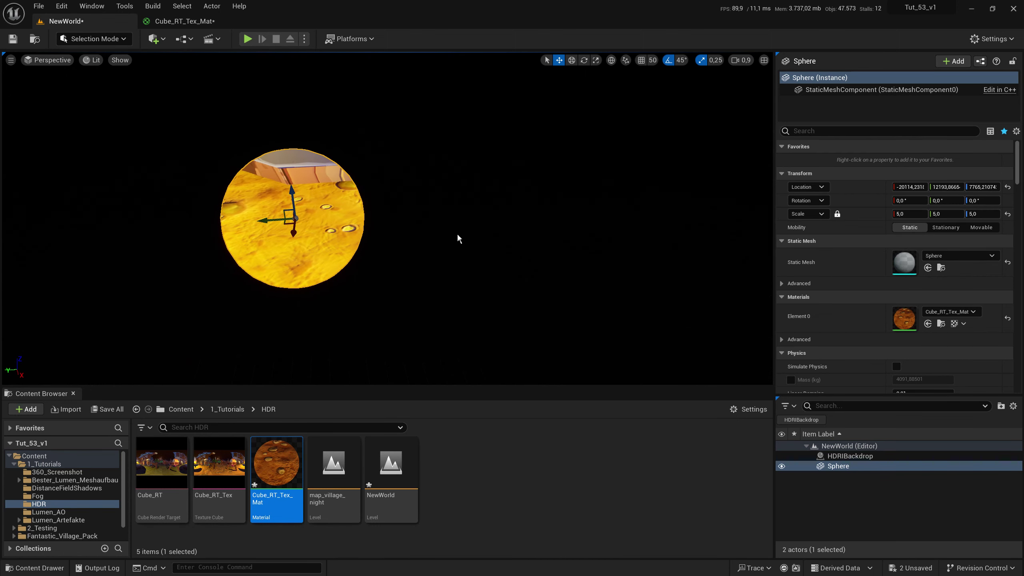
key("f")
type("1000")
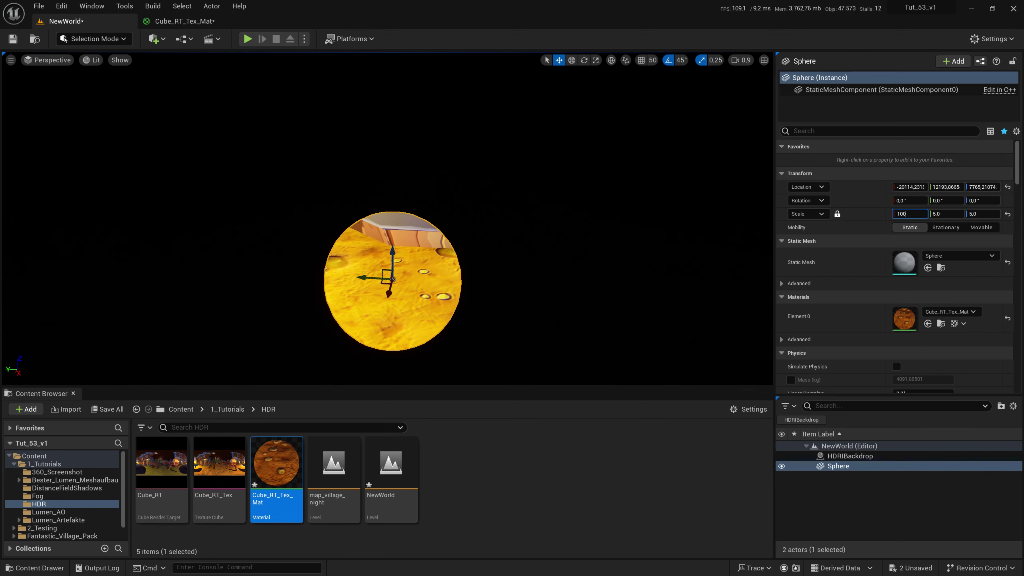
Step: Commit a sphere scale of 1000, fly through the village, and select the HDRIBackdrop
key("Return")
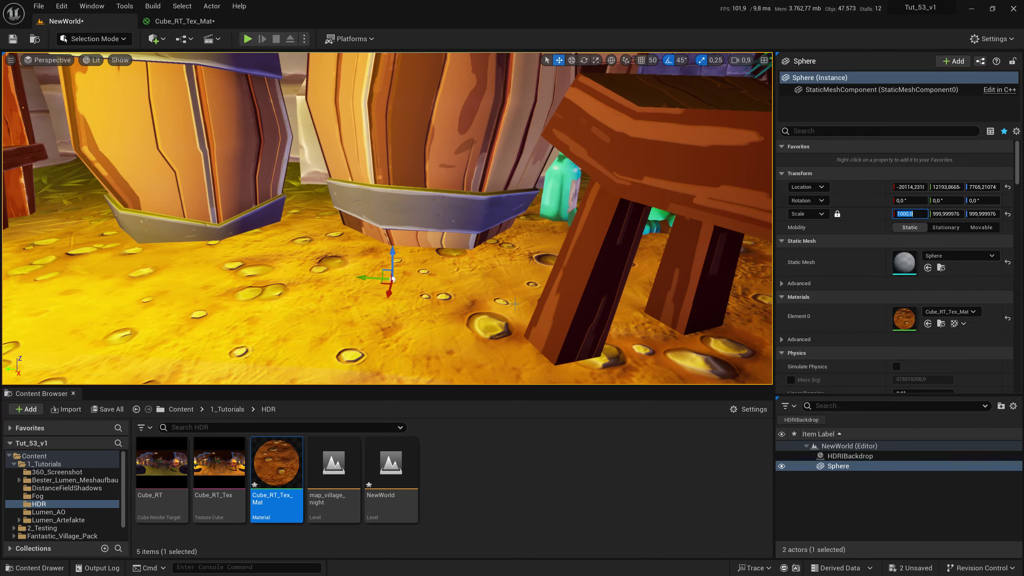
right_click_drag(515, 304, 514, 304)
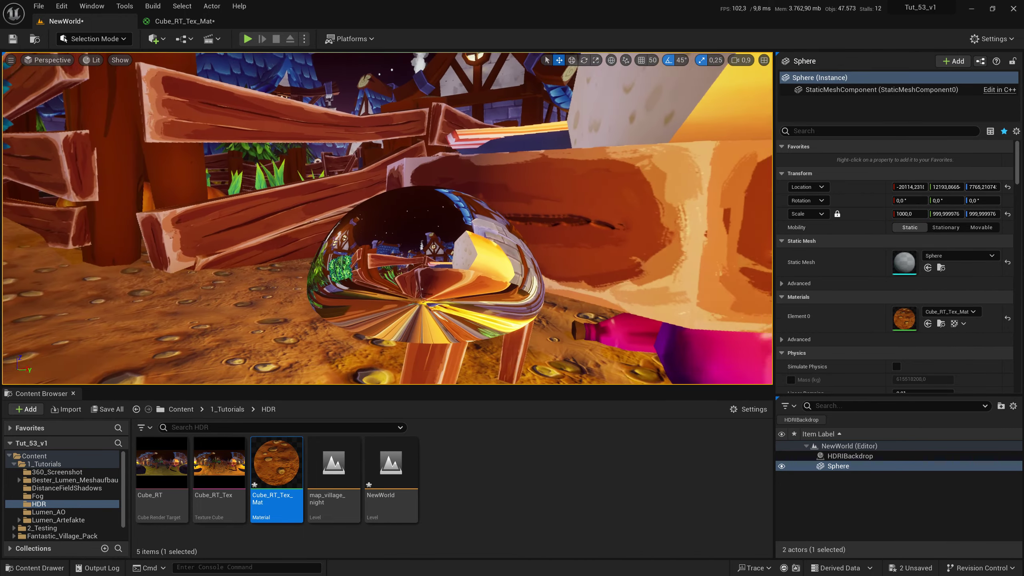
right_click_drag(331, 302, 331, 302)
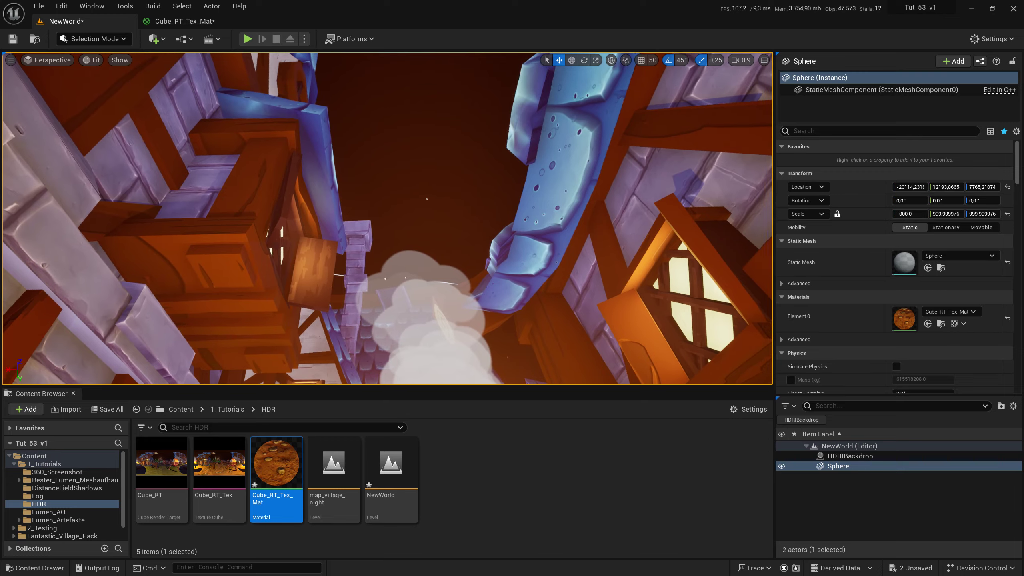
right_click_drag(319, 240, 319, 240)
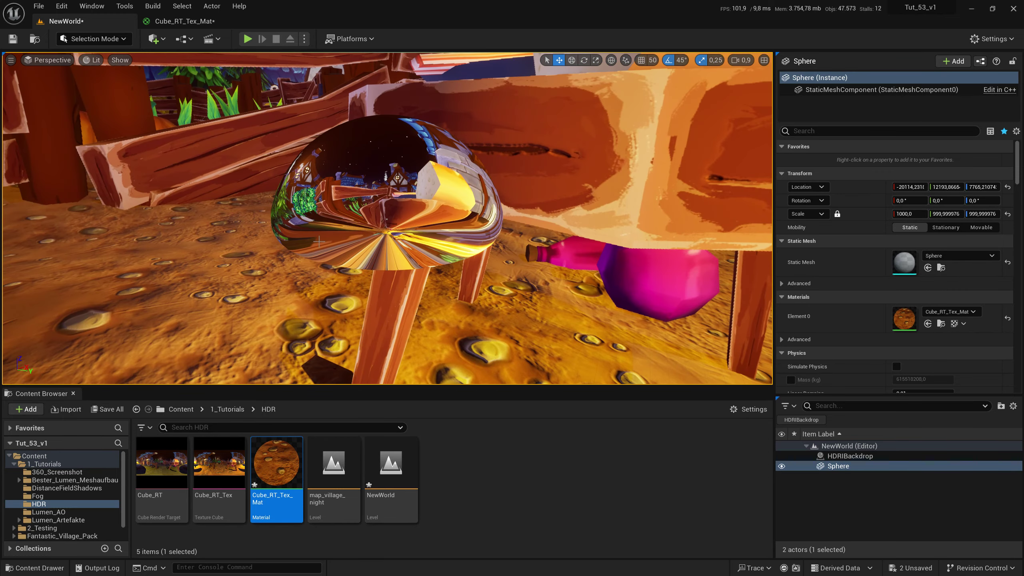
left_click(319, 240)
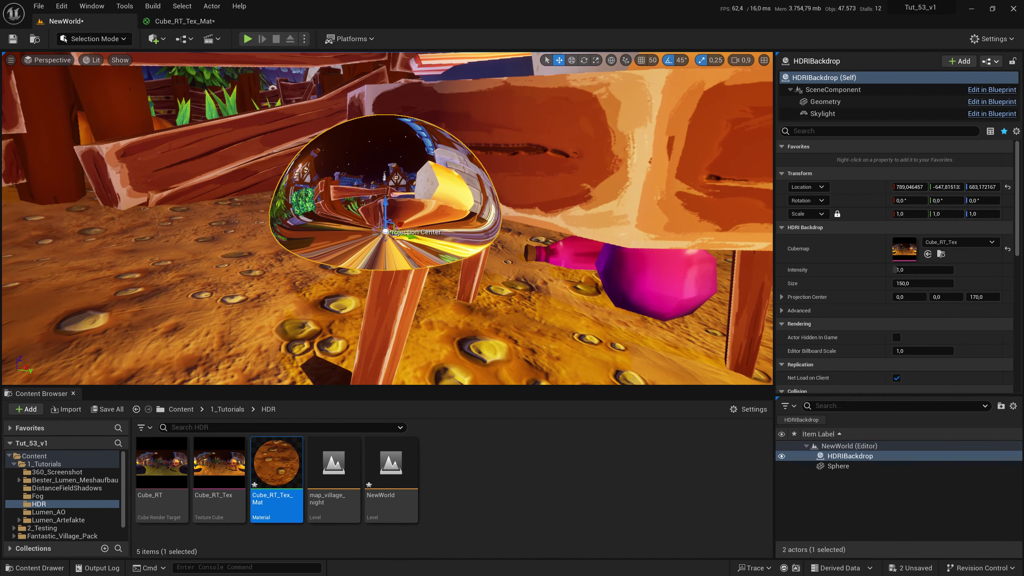
Step: Hide the HDRIBackdrop and fly around the village to check the sphere's surroundings
left_click(781, 456)
right_click_drag(458, 243, 485, 229)
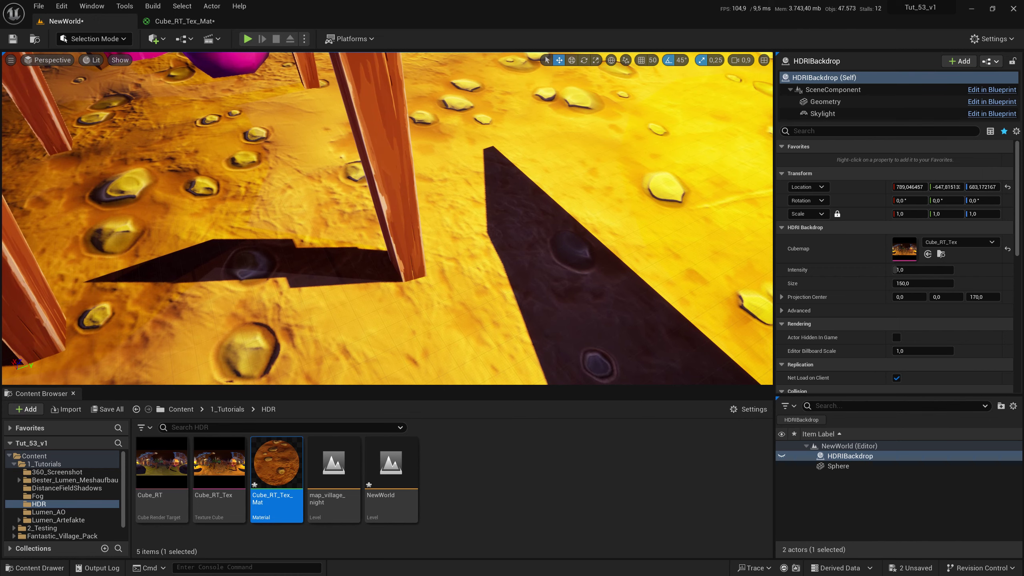
right_click_drag(454, 269, 455, 269)
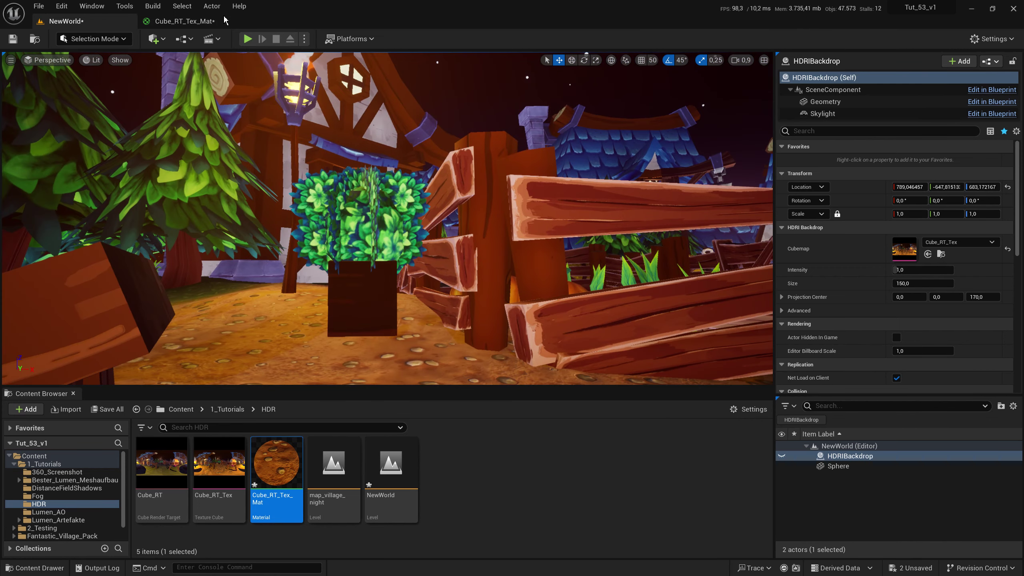
left_click(172, 24)
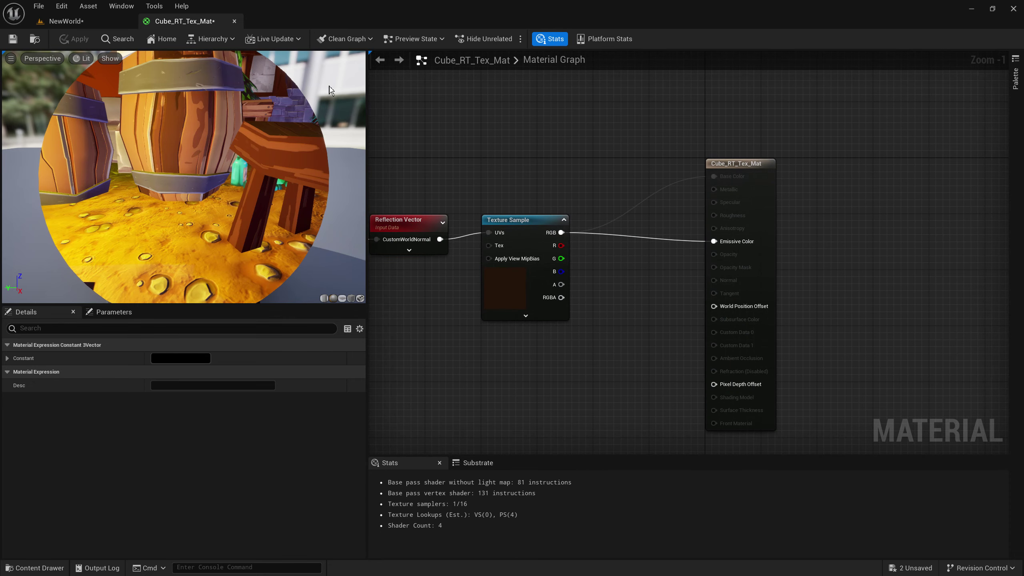
left_click(96, 18)
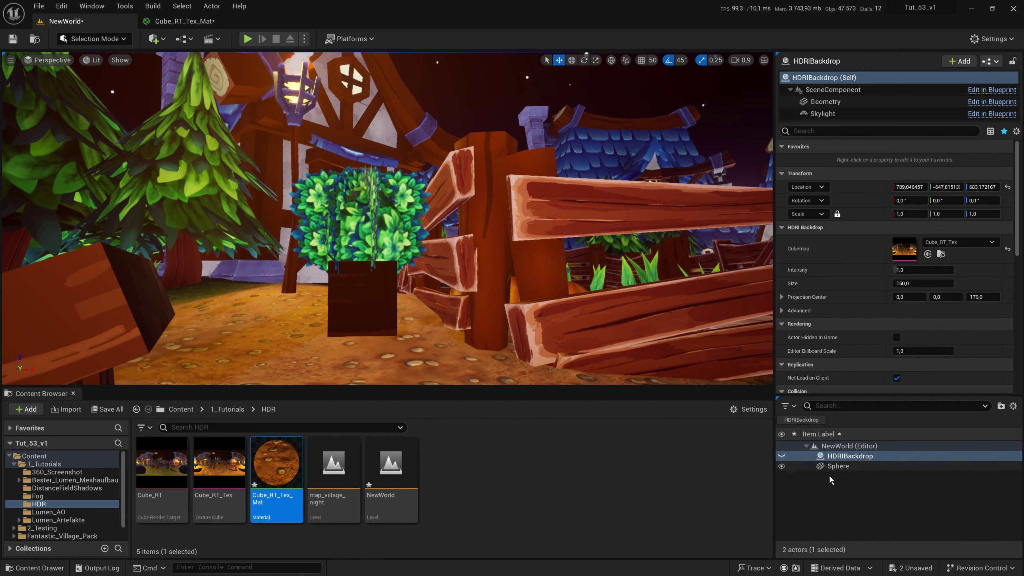
right_click_drag(564, 375, 564, 375)
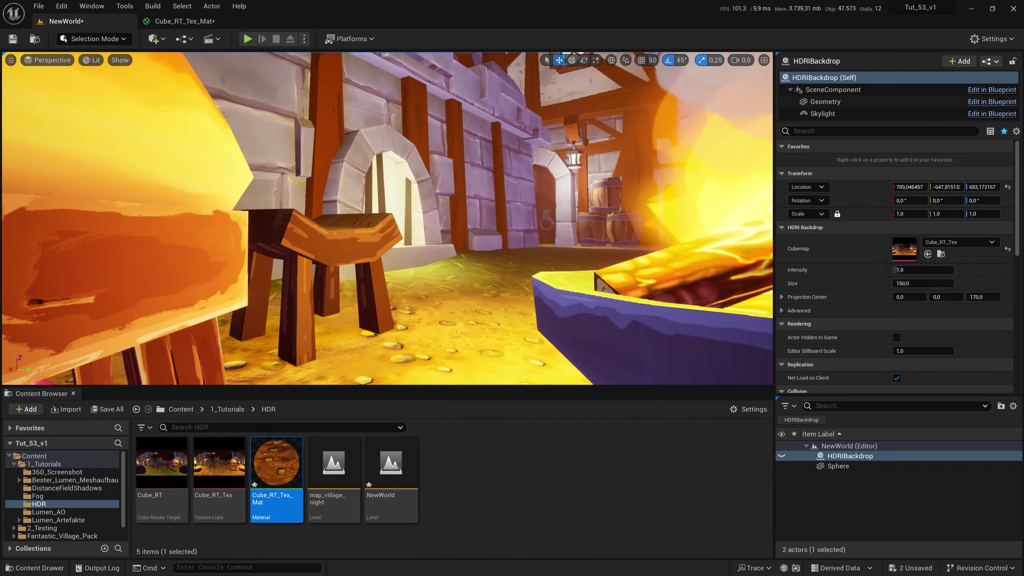
right_click_drag(452, 317, 452, 317)
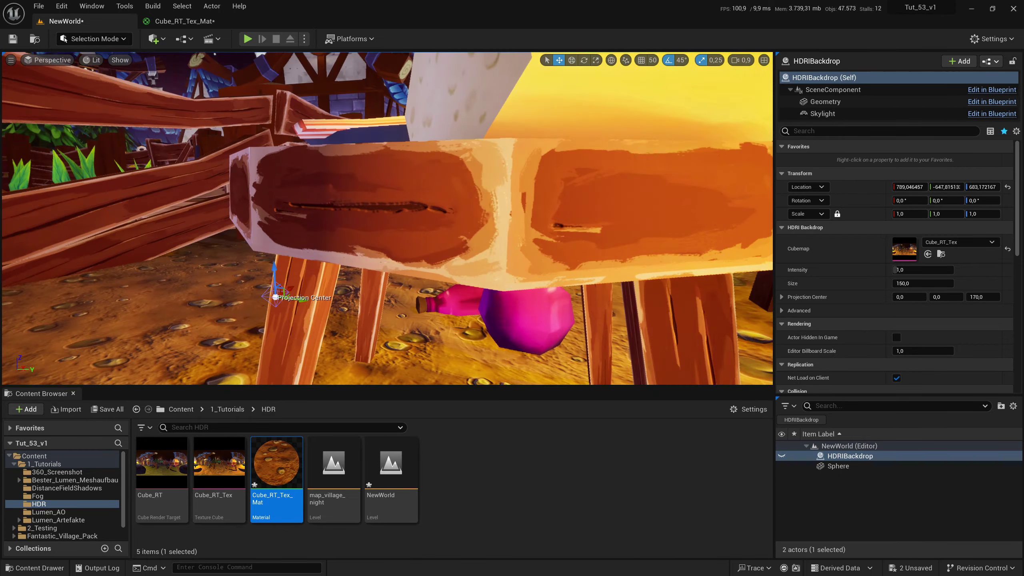